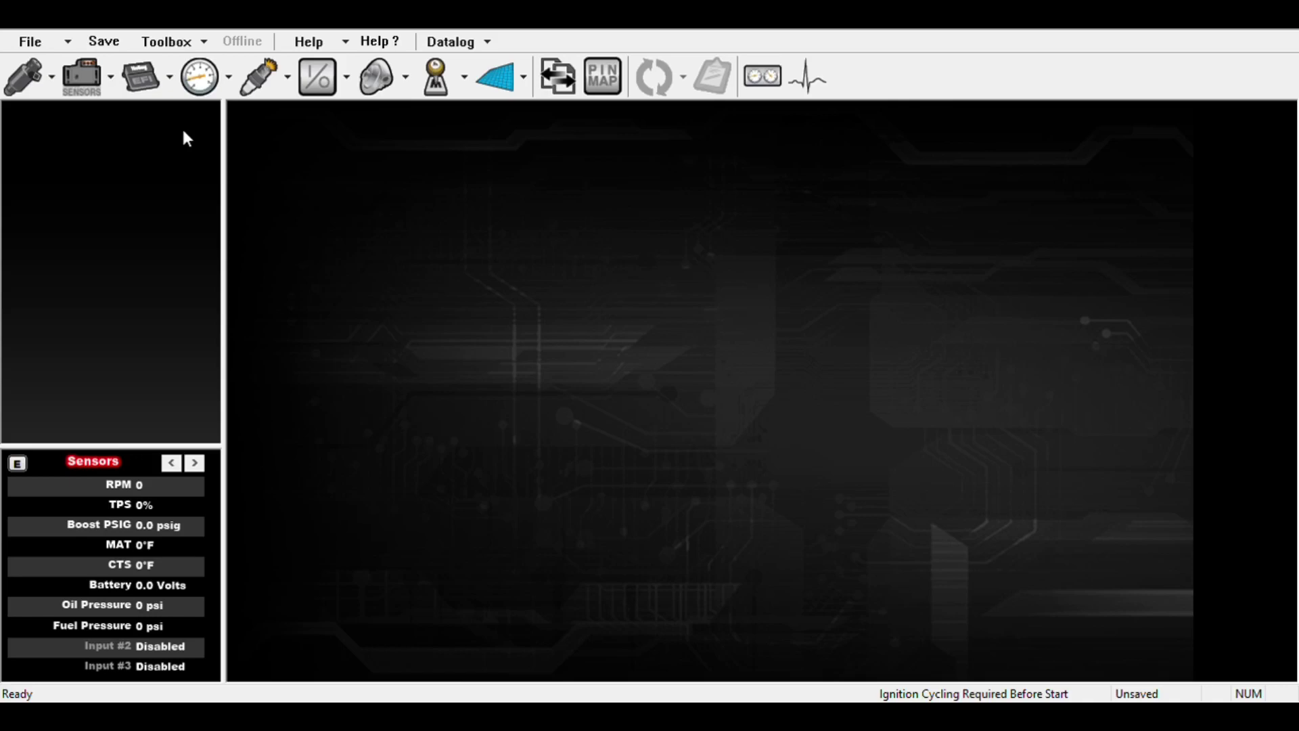
# Step: In the I/O table, name input #1 'Dome Sensor', enable it and set its type to 5 VOLT
pyautogui.click(318, 77)
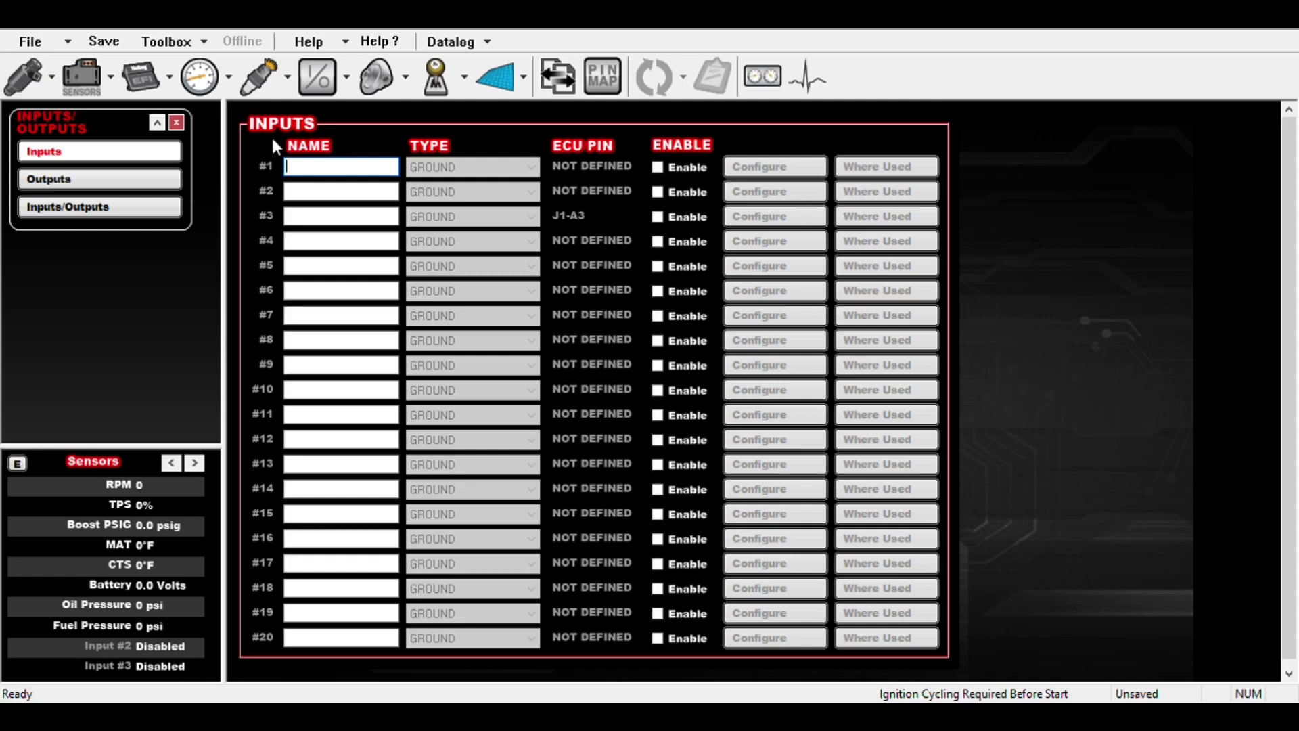
pyautogui.write('ome Sersor')
pyautogui.click(657, 167)
pyautogui.click(531, 168)
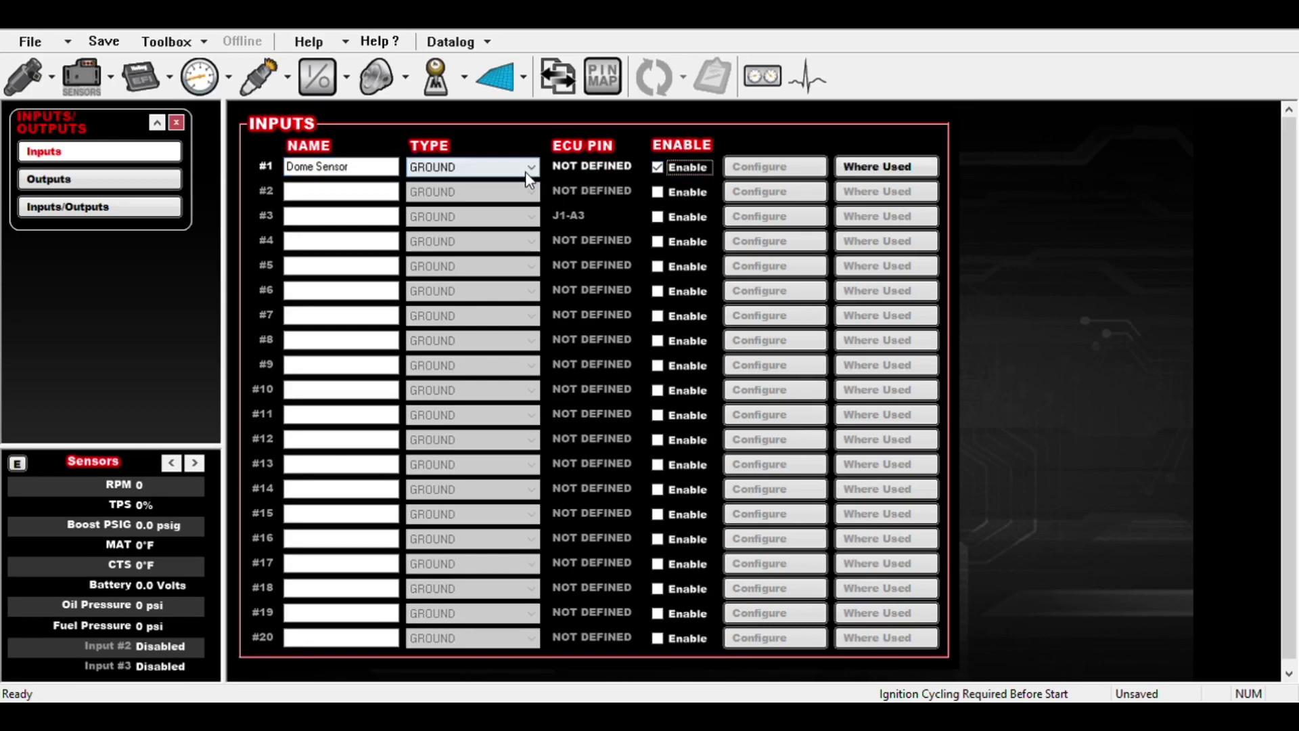
pyautogui.click(501, 215)
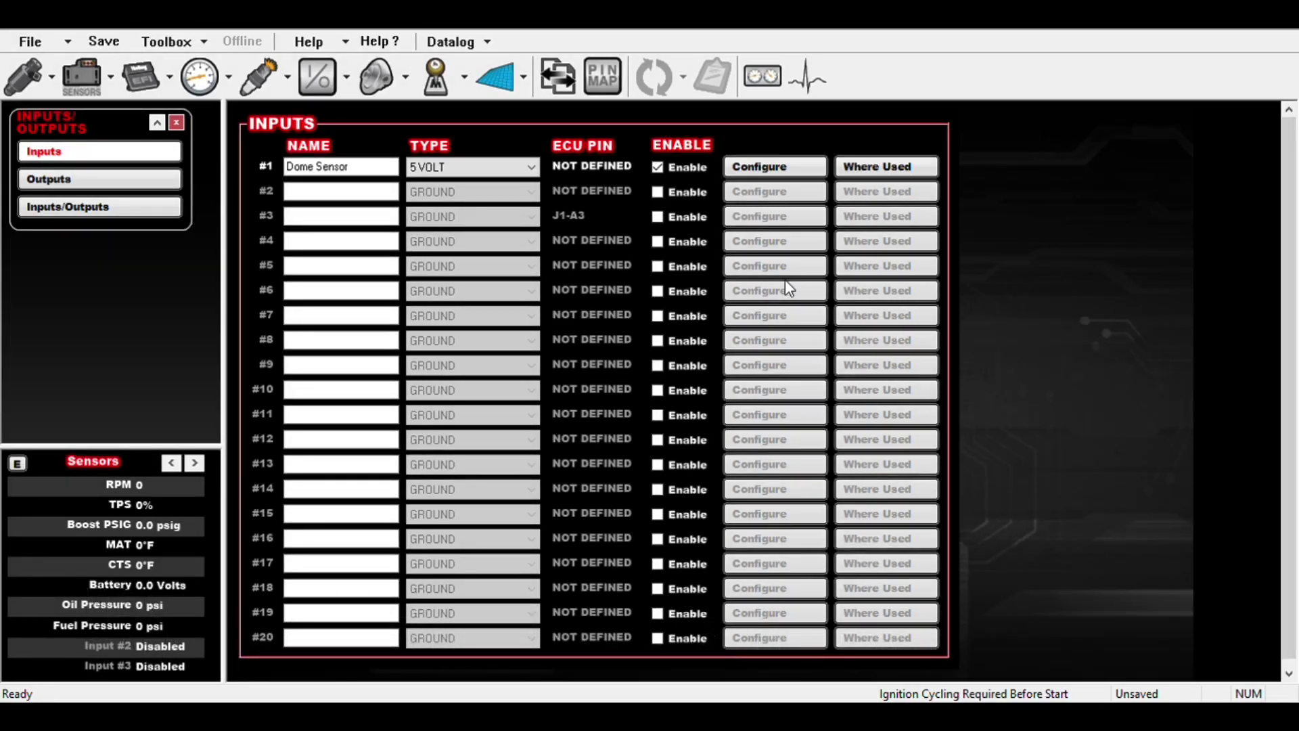
# Step: Configure Dome Sensor as a Custom Pressure sensor with a Sensor Max of 150 psi
pyautogui.click(790, 176)
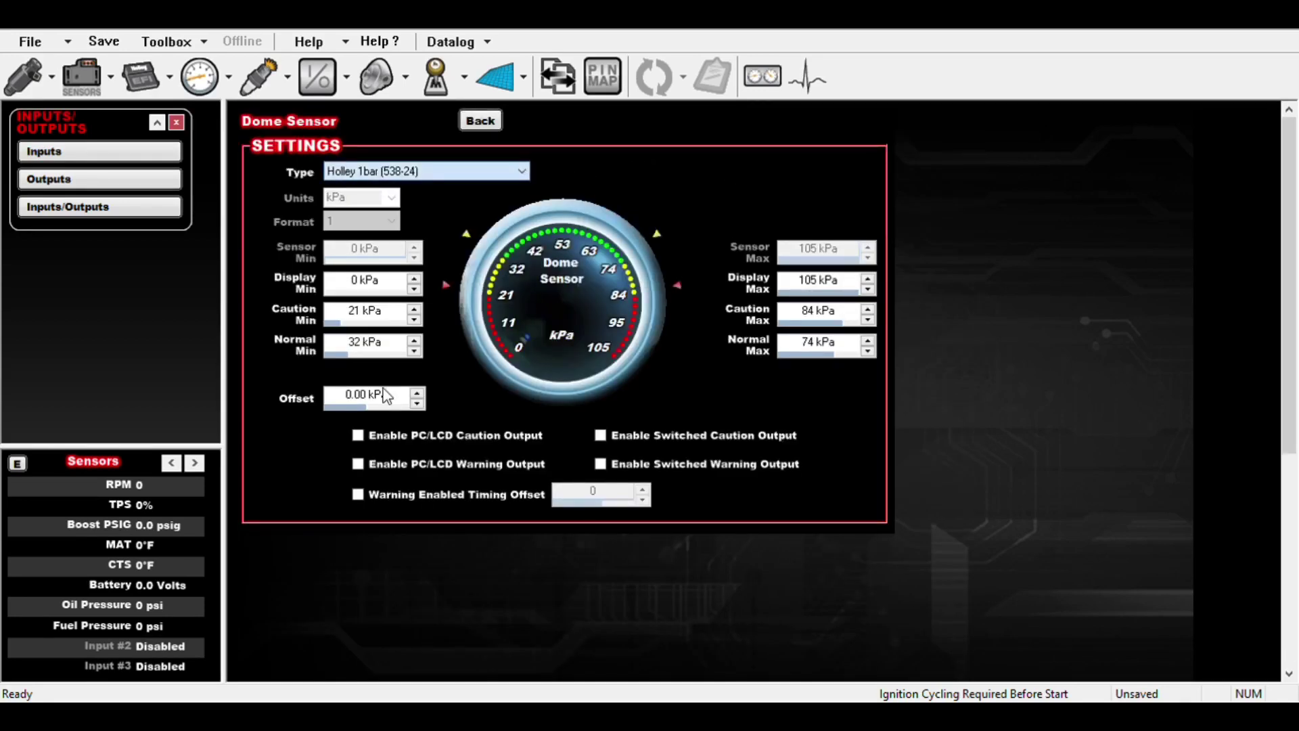
pyautogui.press('Down')
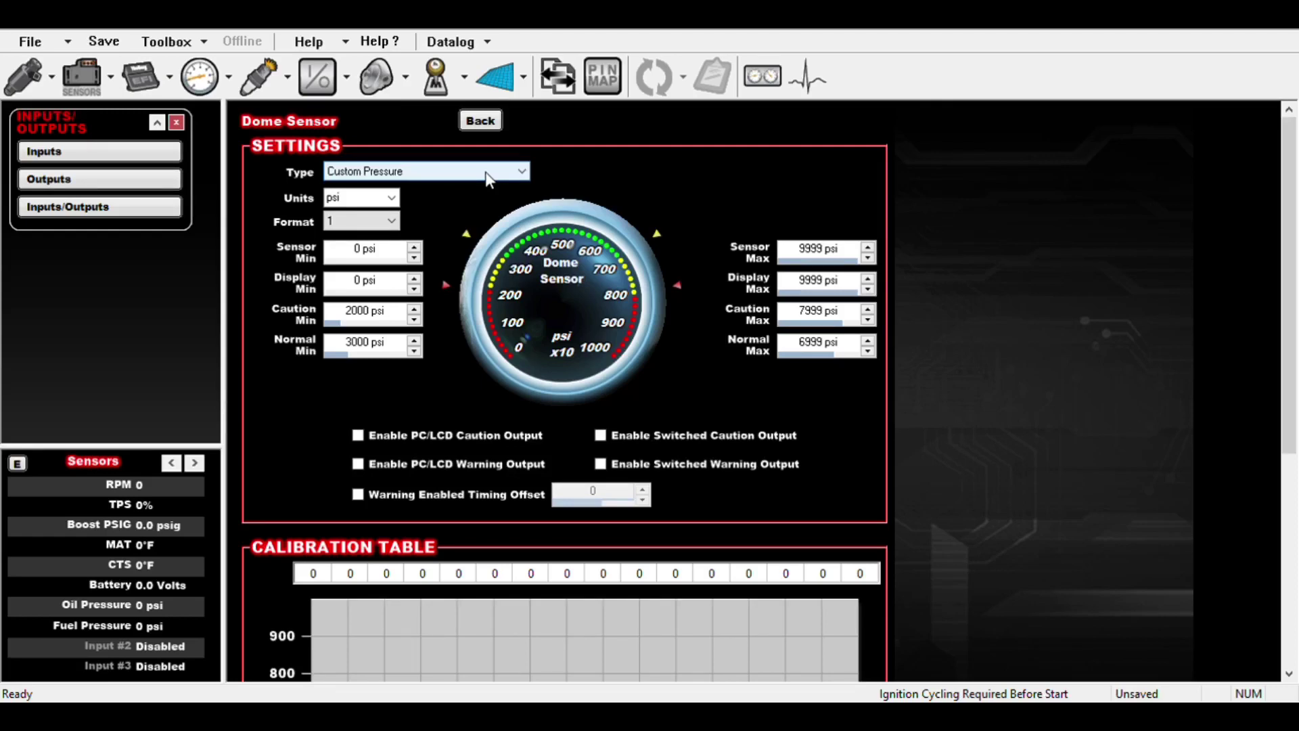
pyautogui.click(817, 248)
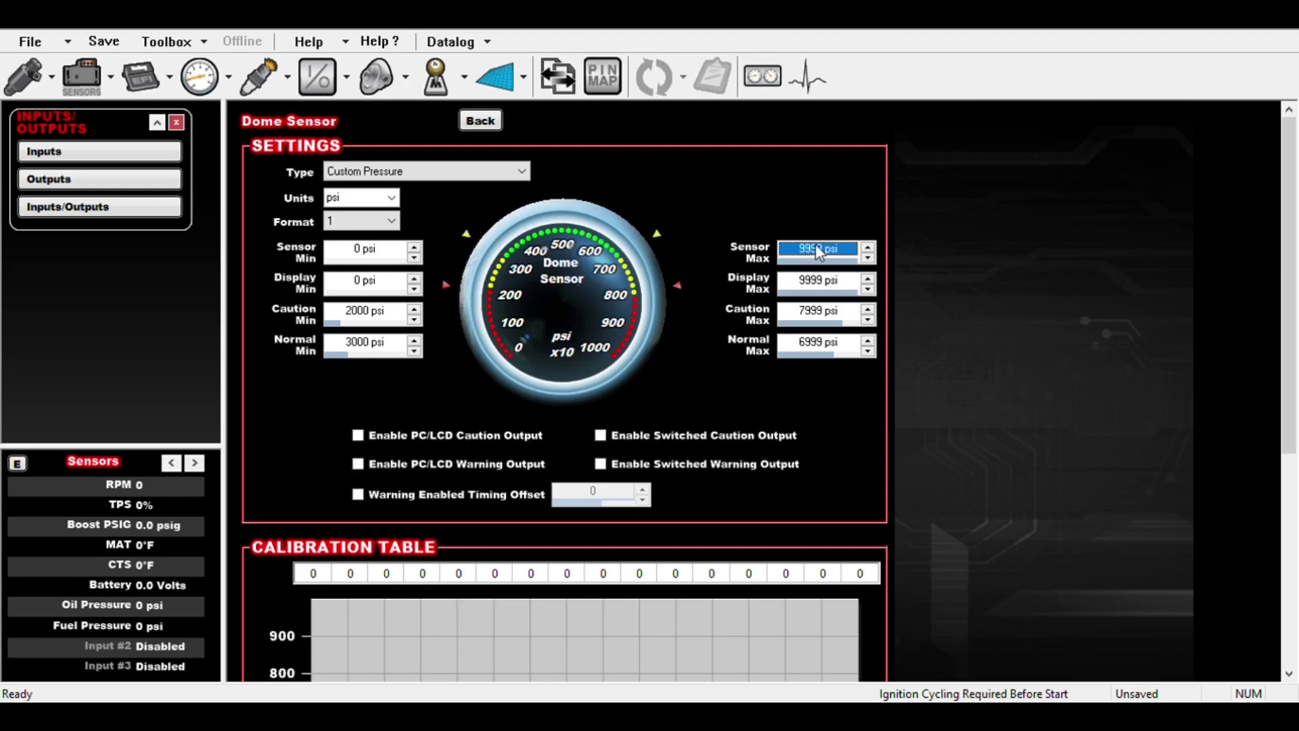
pyautogui.write('150')
pyautogui.press('Return')
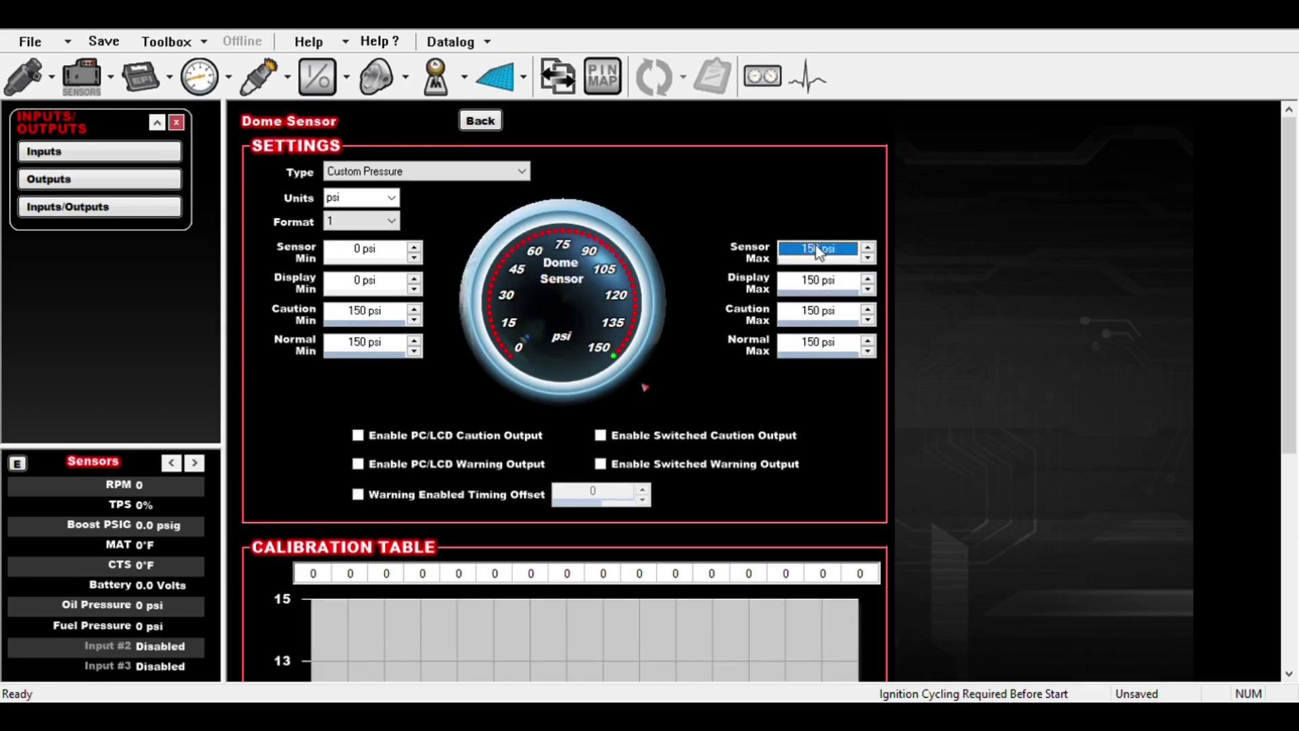
# Step: Set Dome Sensor Normal Min to 0 psi and Caution Max to 125 psi
pyautogui.click(359, 348)
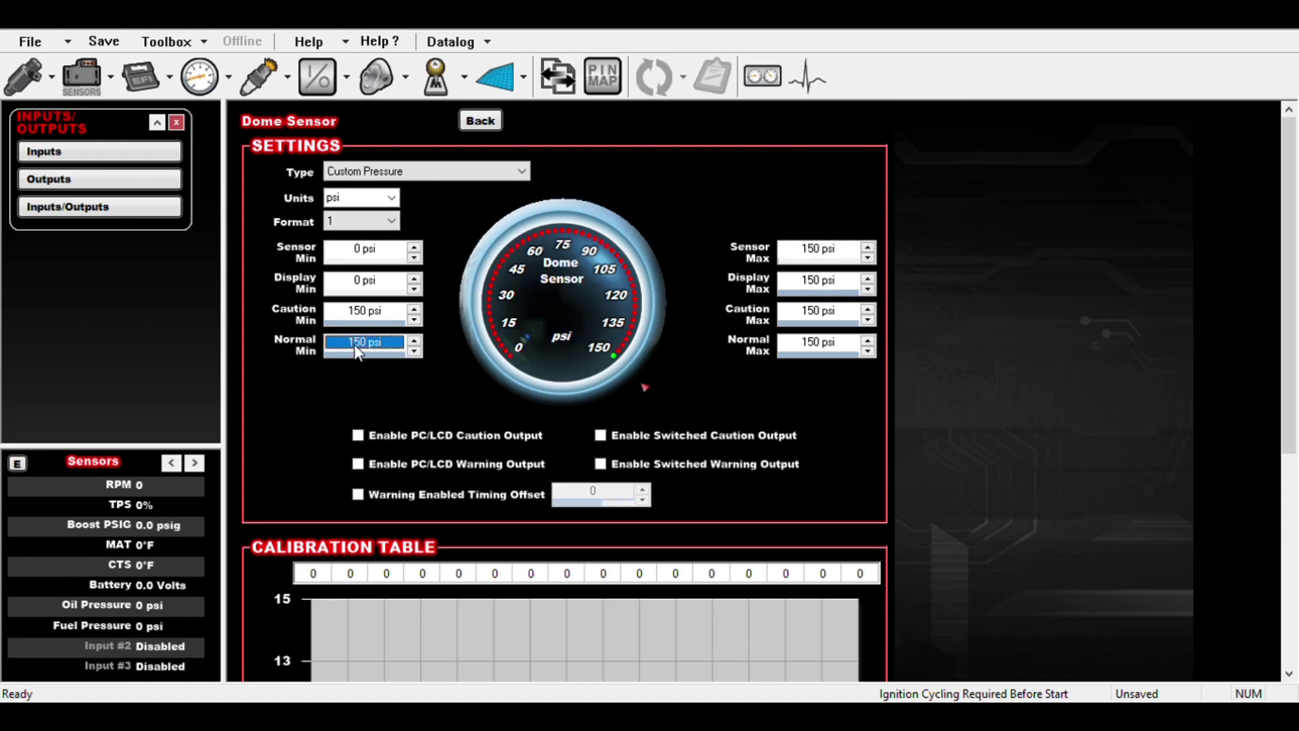
pyautogui.write('0')
pyautogui.press('Return')
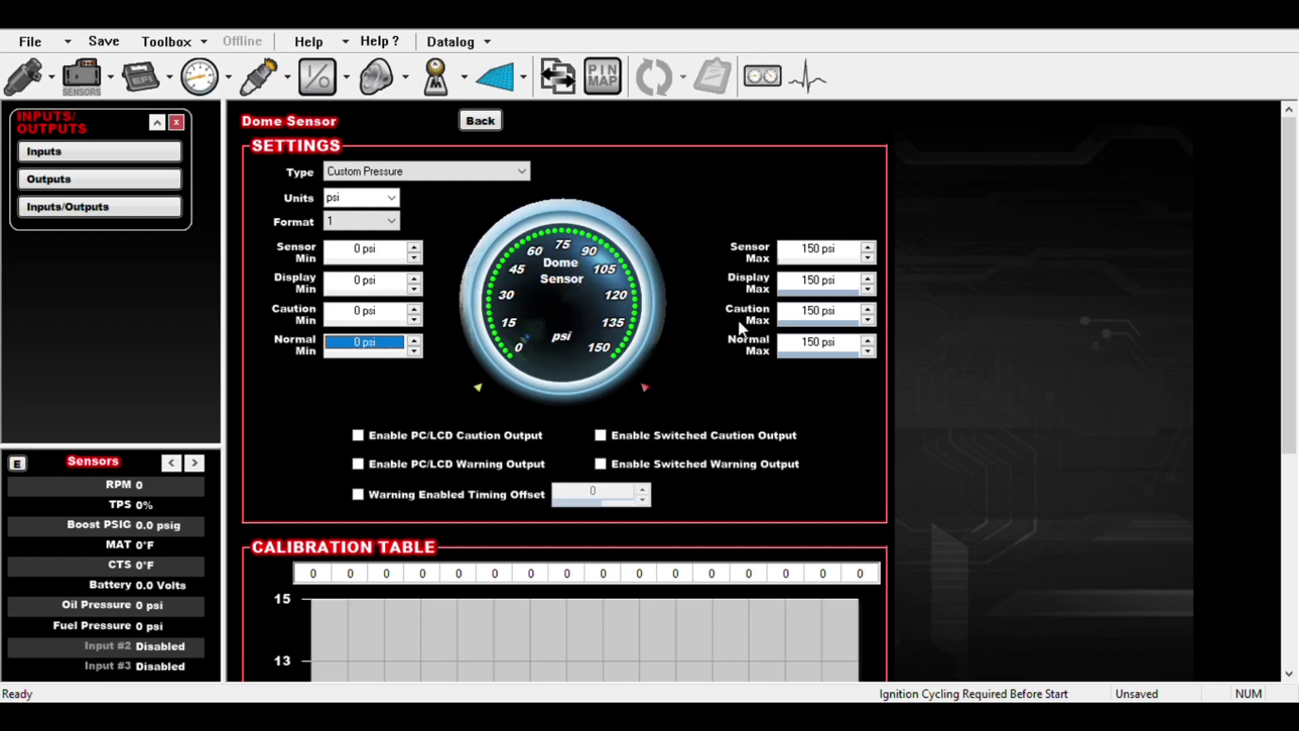
pyautogui.scroll(-5, 739, 321)
pyautogui.scroll(3, 739, 321)
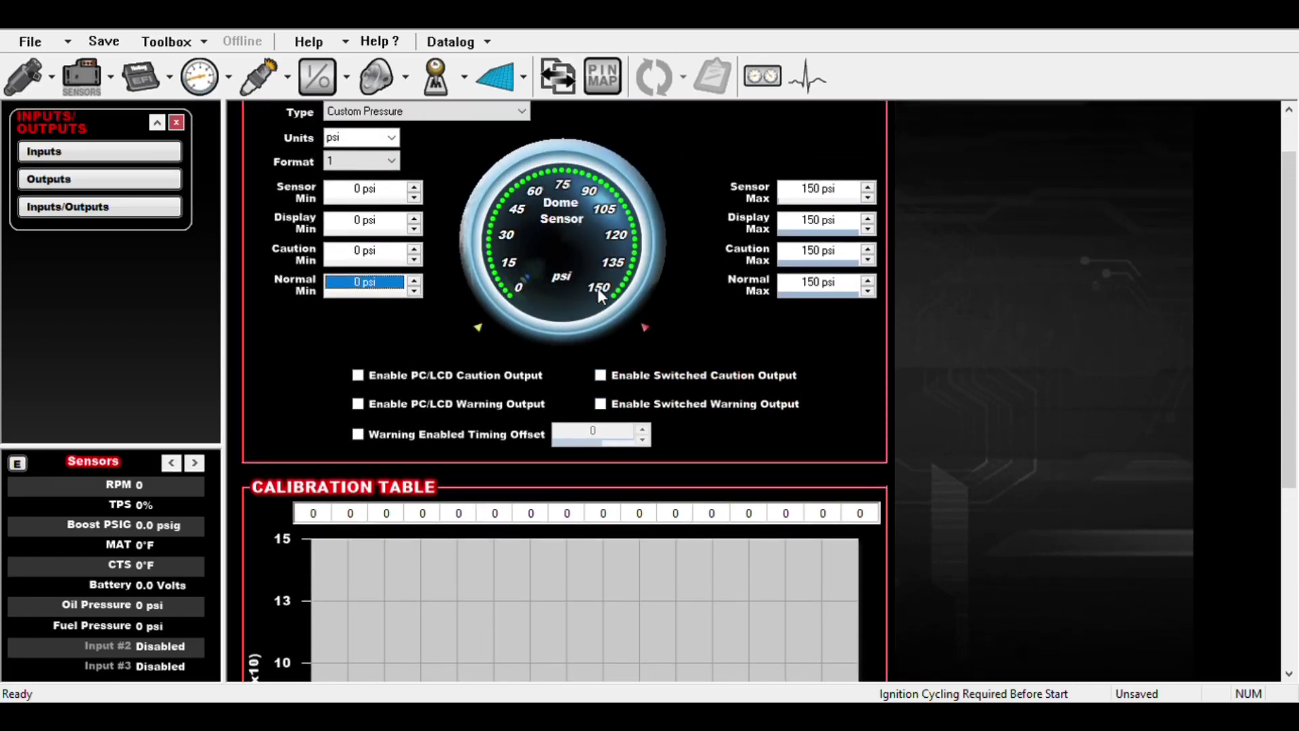
pyautogui.click(824, 253)
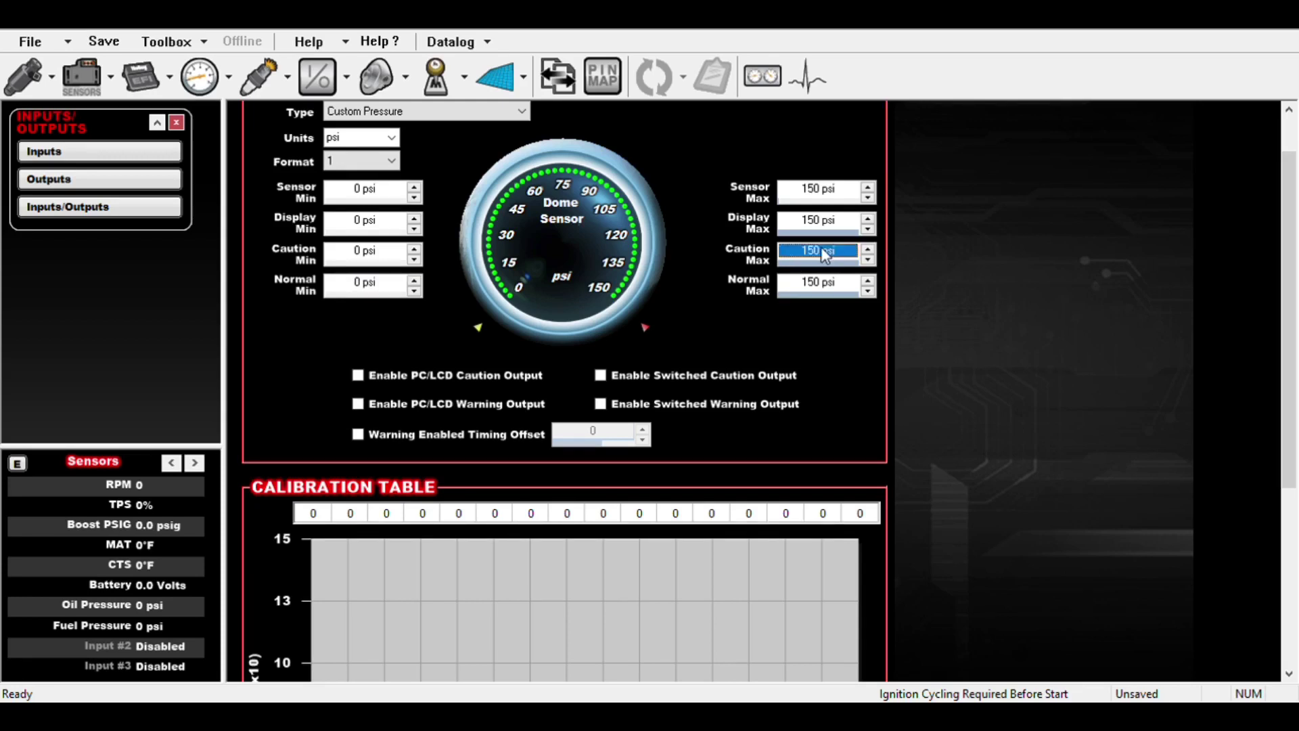
pyautogui.write('125')
pyautogui.press('Return')
pyautogui.click(824, 224)
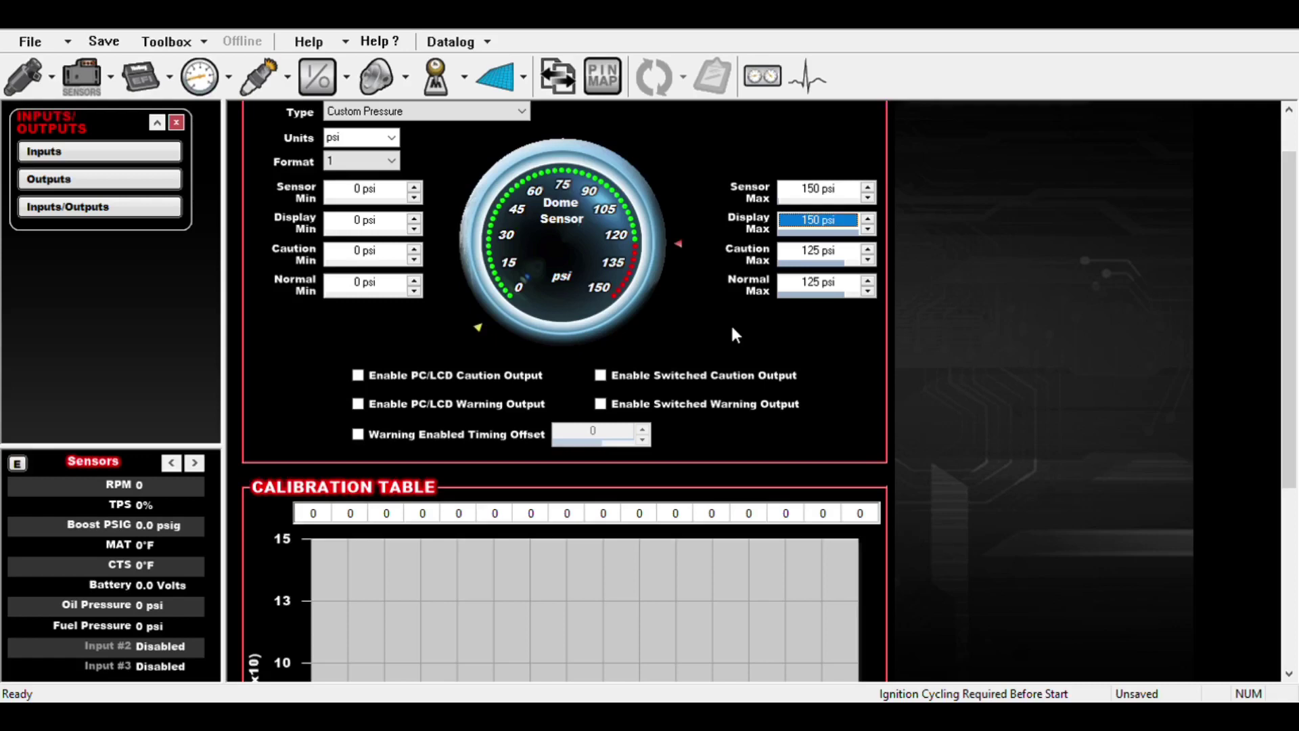
pyautogui.scroll(-5, 727, 328)
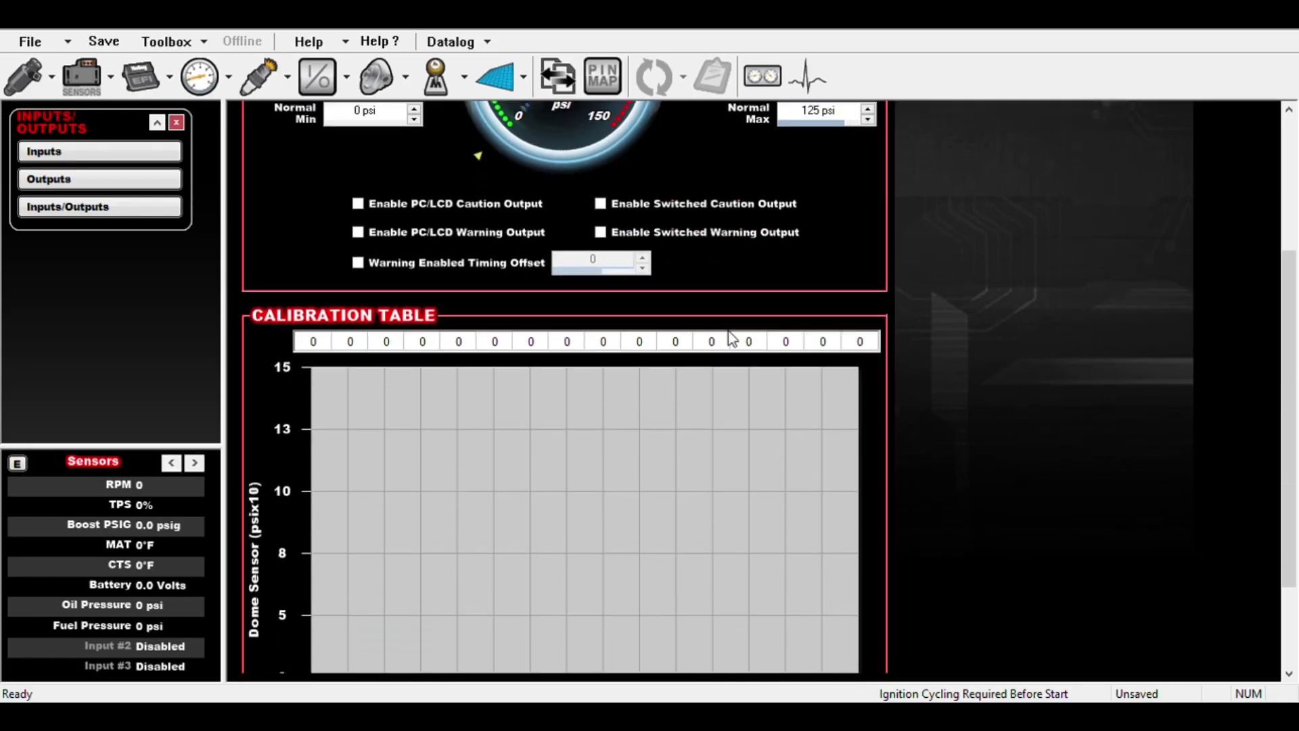
# Step: Enter 0.50 V and 4.50 V at the ends of the calibration voltage row, then interpolate between them
pyautogui.click(595, 315)
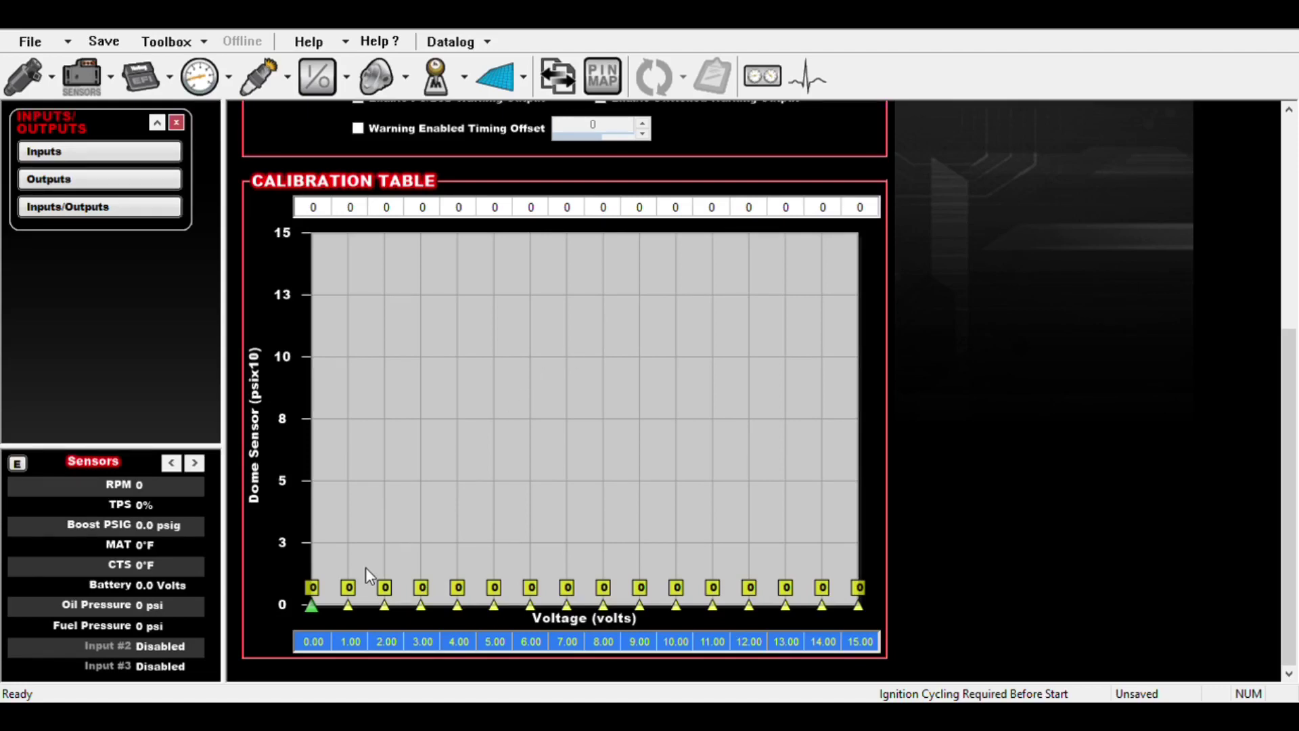
pyautogui.click(323, 641)
pyautogui.write('0.5')
pyautogui.press('Return')
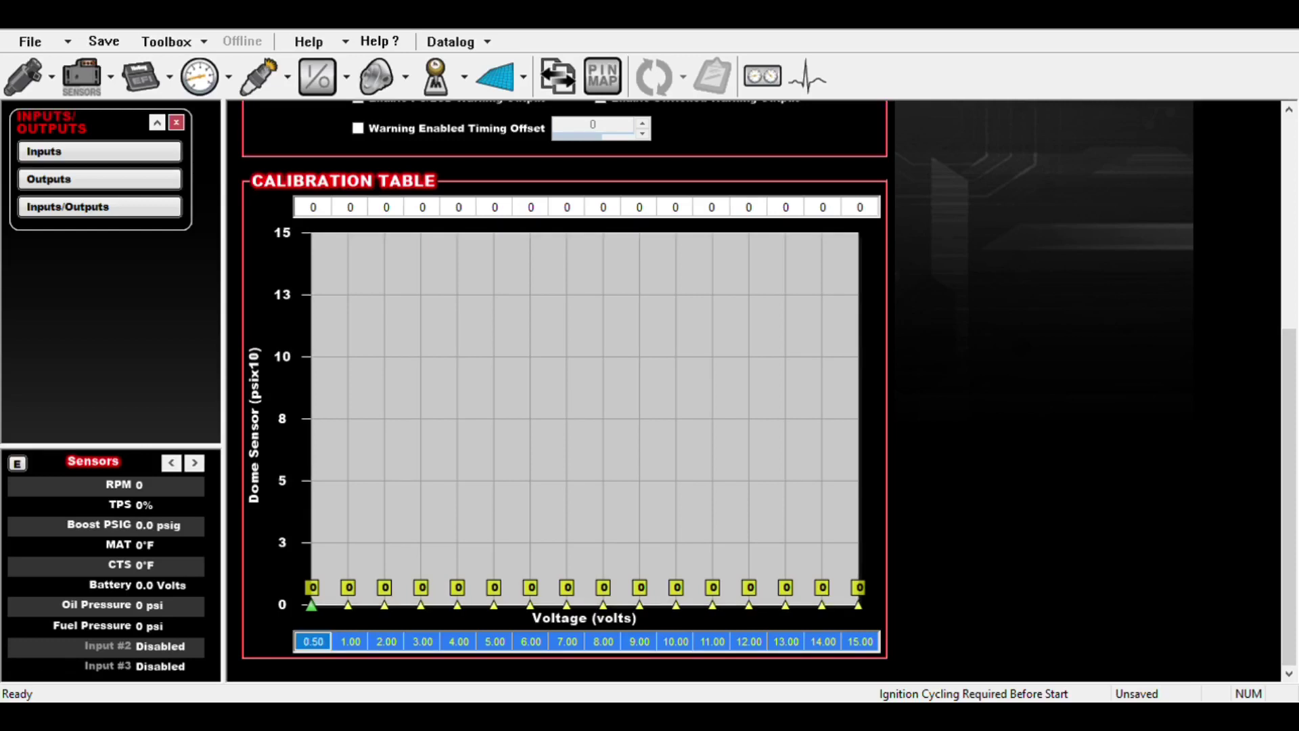
pyautogui.click(857, 642)
pyautogui.press('BackSpace')
pyautogui.write('4.5')
pyautogui.press('Return')
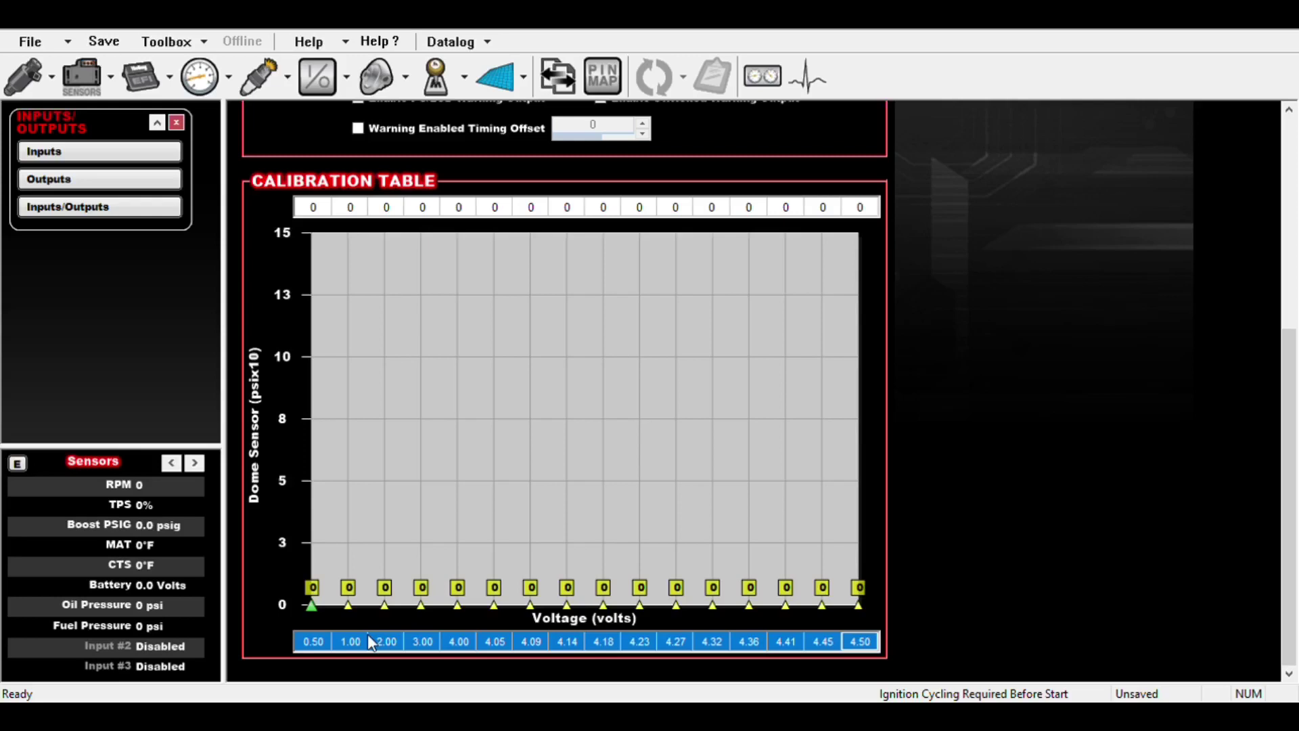
pyautogui.click(330, 643)
pyautogui.hotkey('ctrl', 'i')
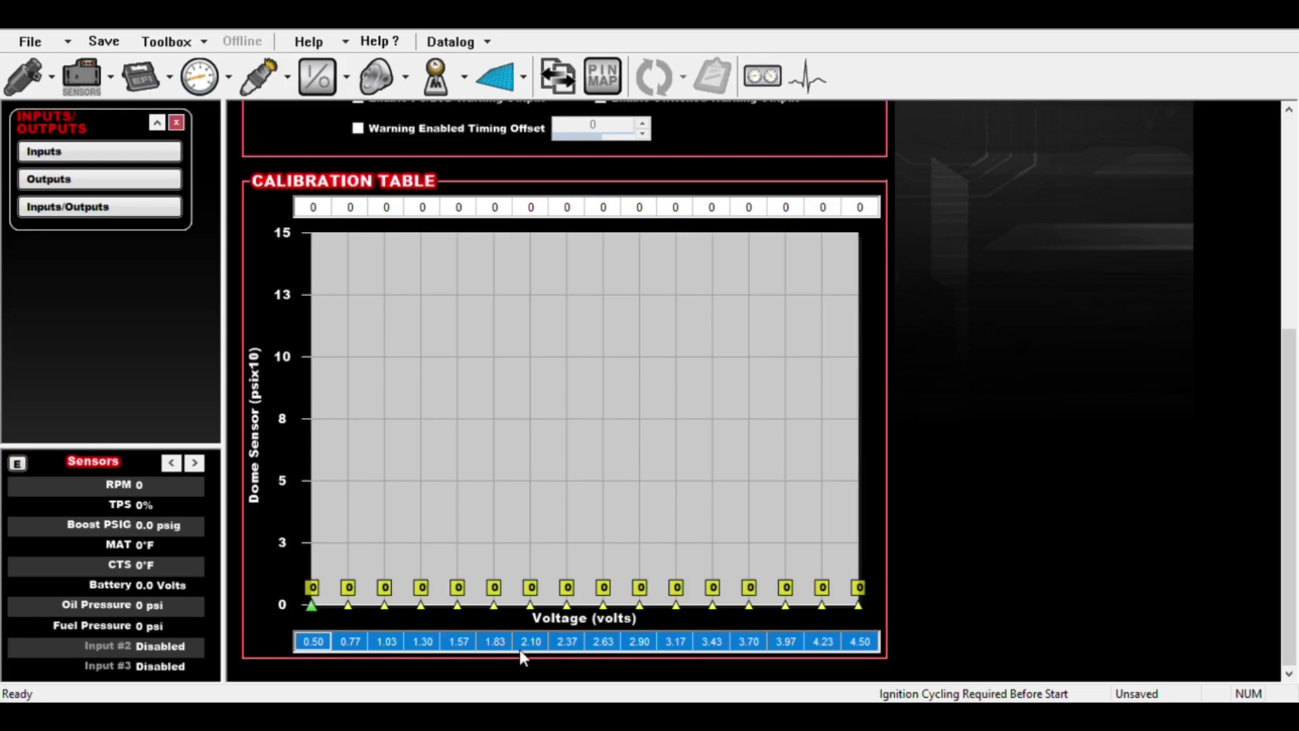
# Step: Enter 150 in the last calibration pressure cell and interpolate the row linearly from 0
pyautogui.click(324, 211)
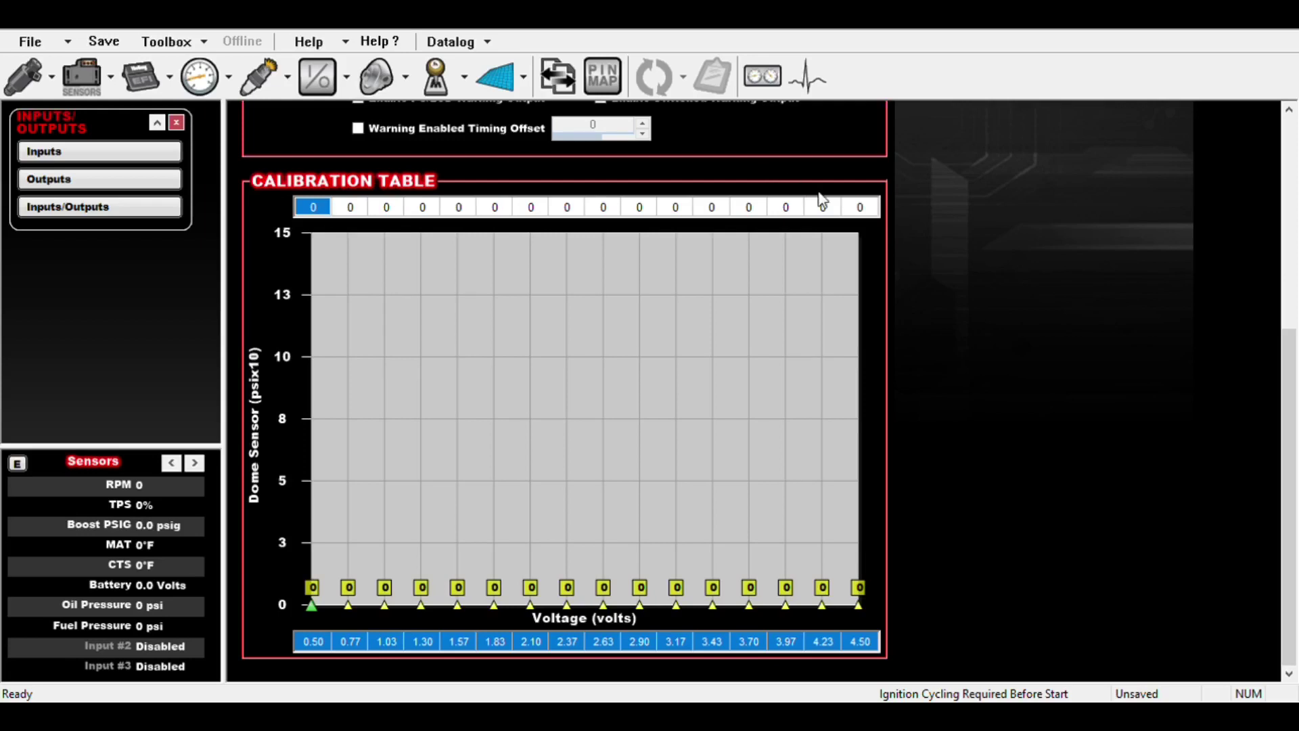
pyautogui.click(864, 211)
pyautogui.write('100')
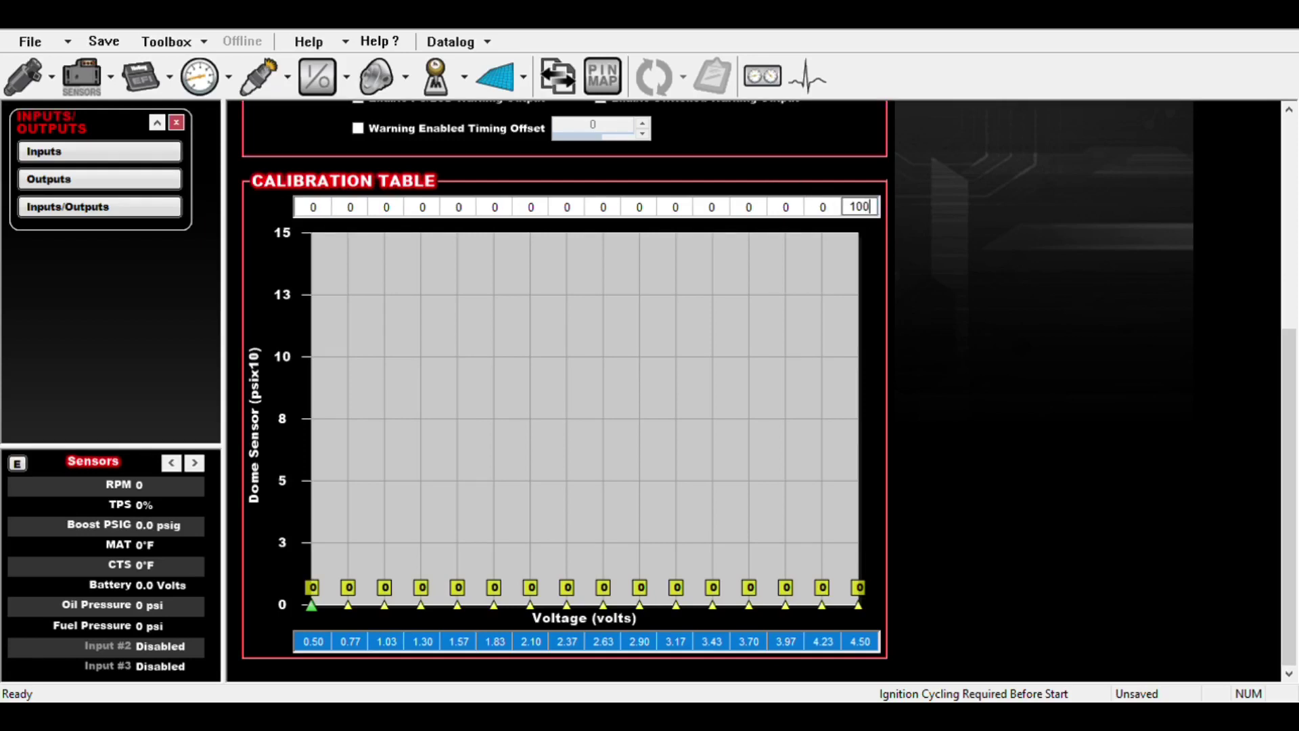
pyautogui.press('BackSpace')
pyautogui.press('BackSpace')
pyautogui.write('50')
pyautogui.press('Return')
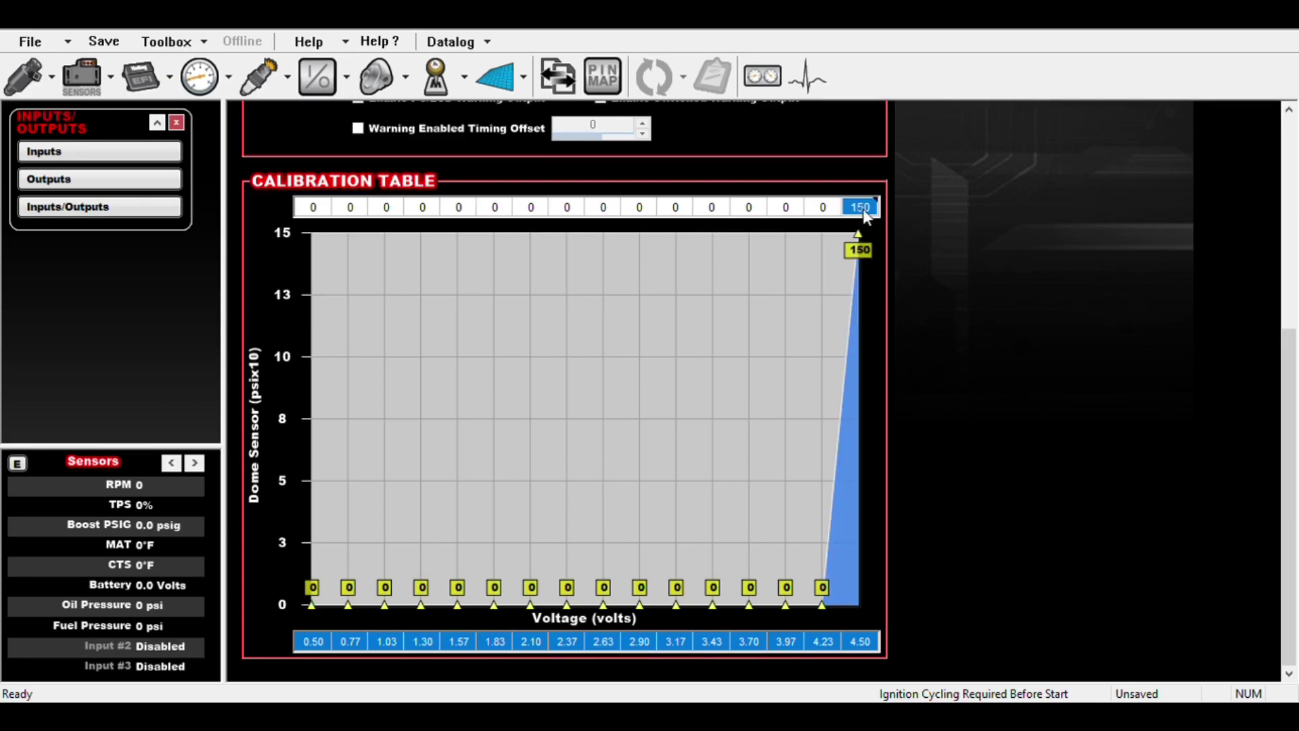
pyautogui.hotkey('shift', 'Home')
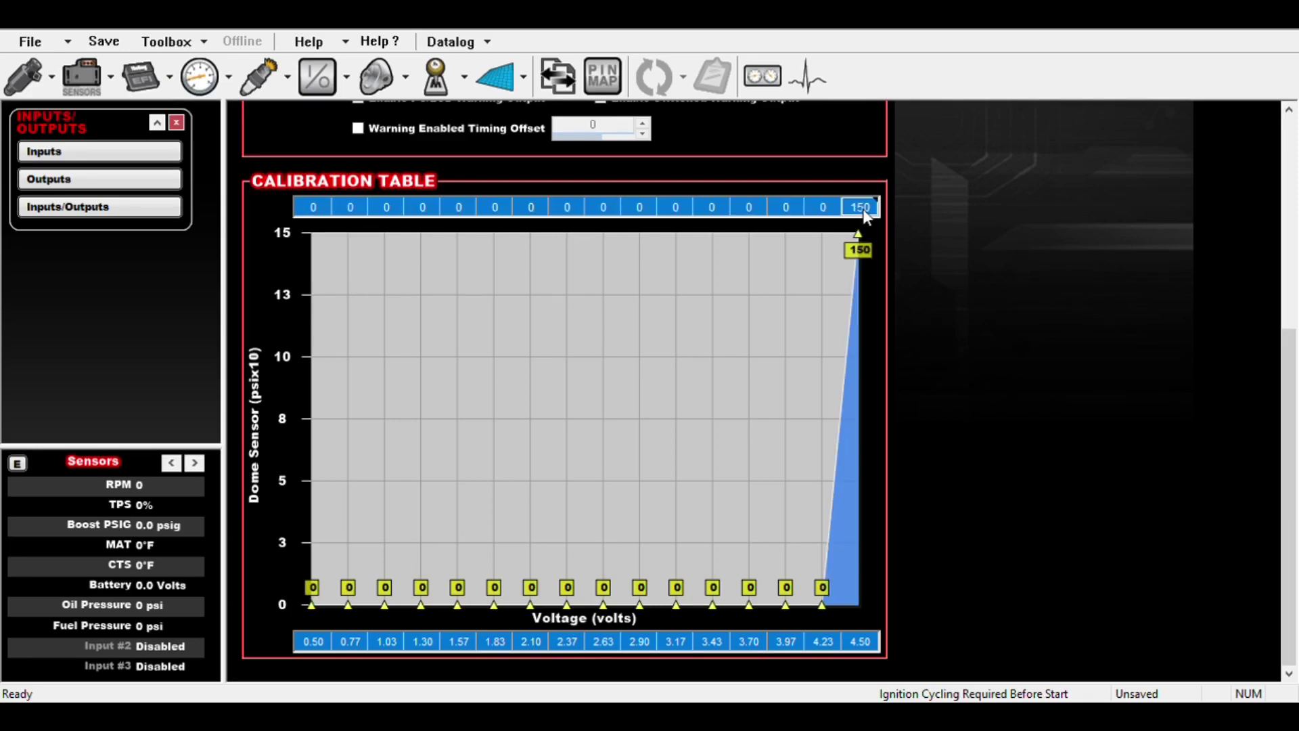
pyautogui.press('i')
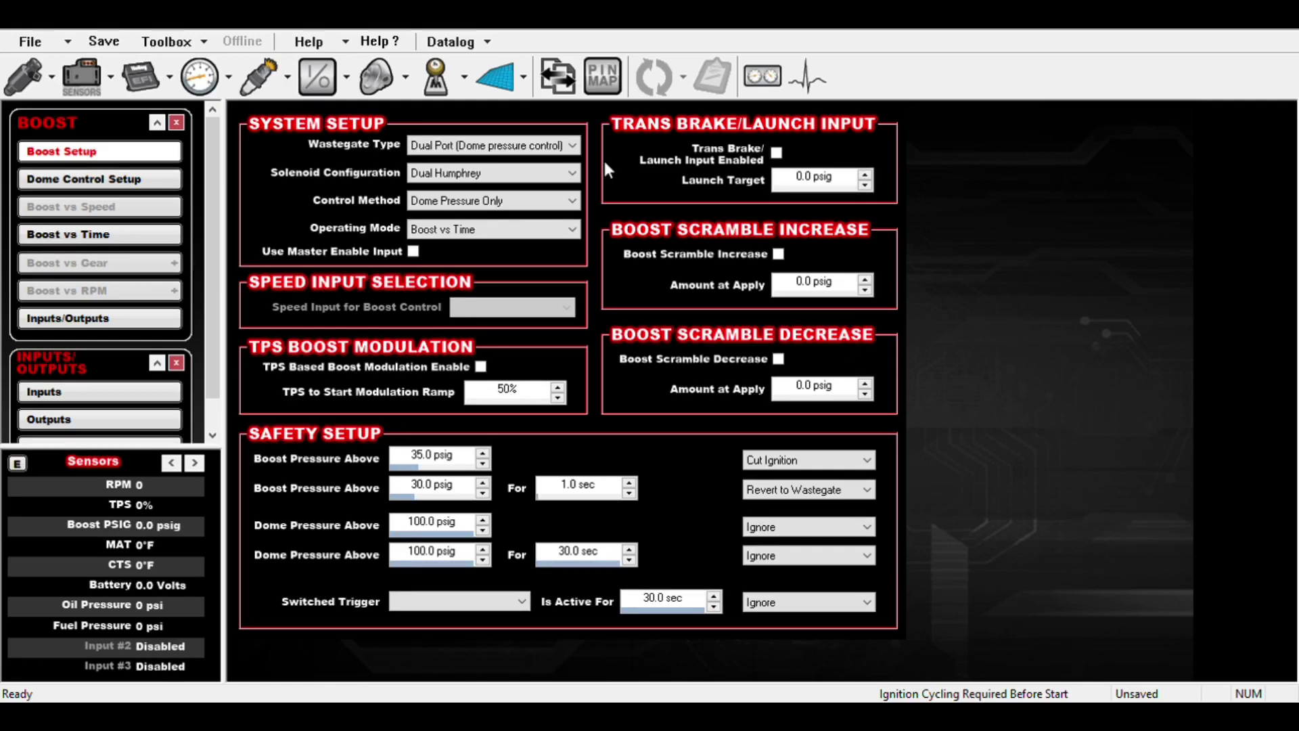
# Step: Keep Dual Humphrey solenoids and Dome Pressure Only control, with Operating Mode set to Boost vs Time
pyautogui.click(493, 145)
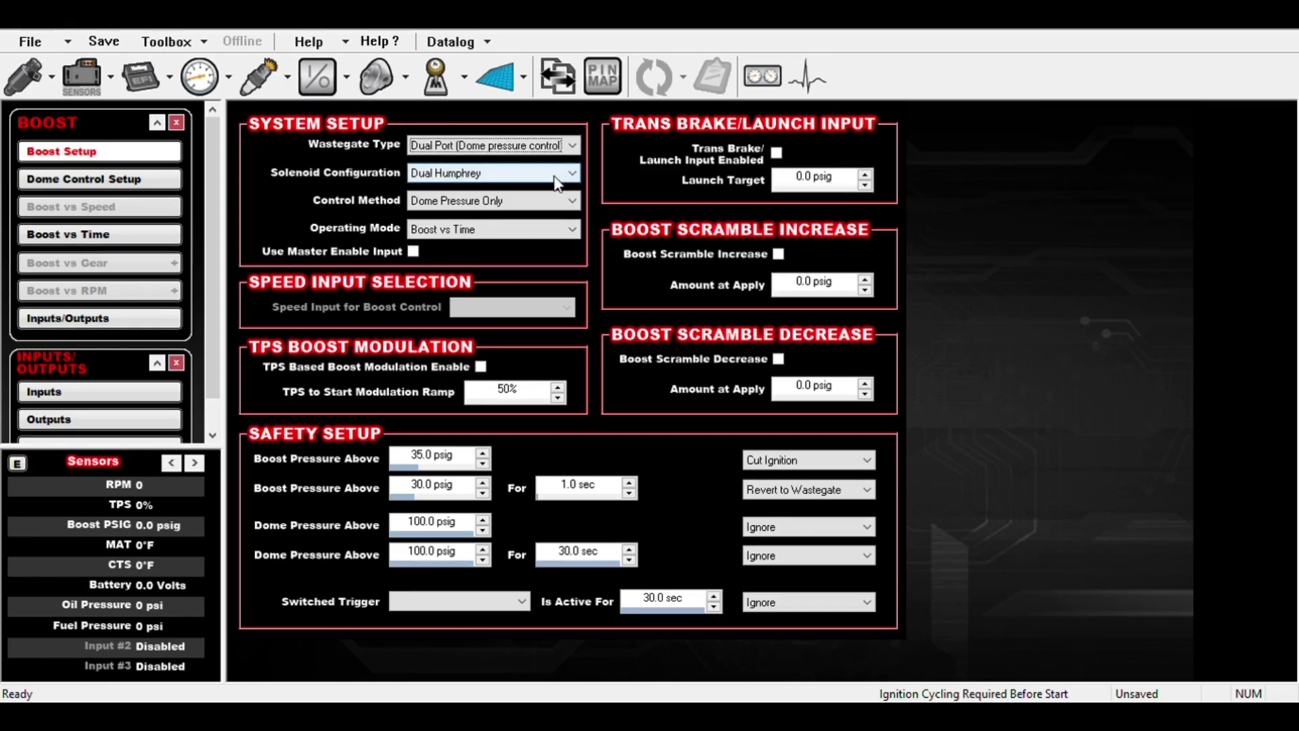
pyautogui.click(556, 183)
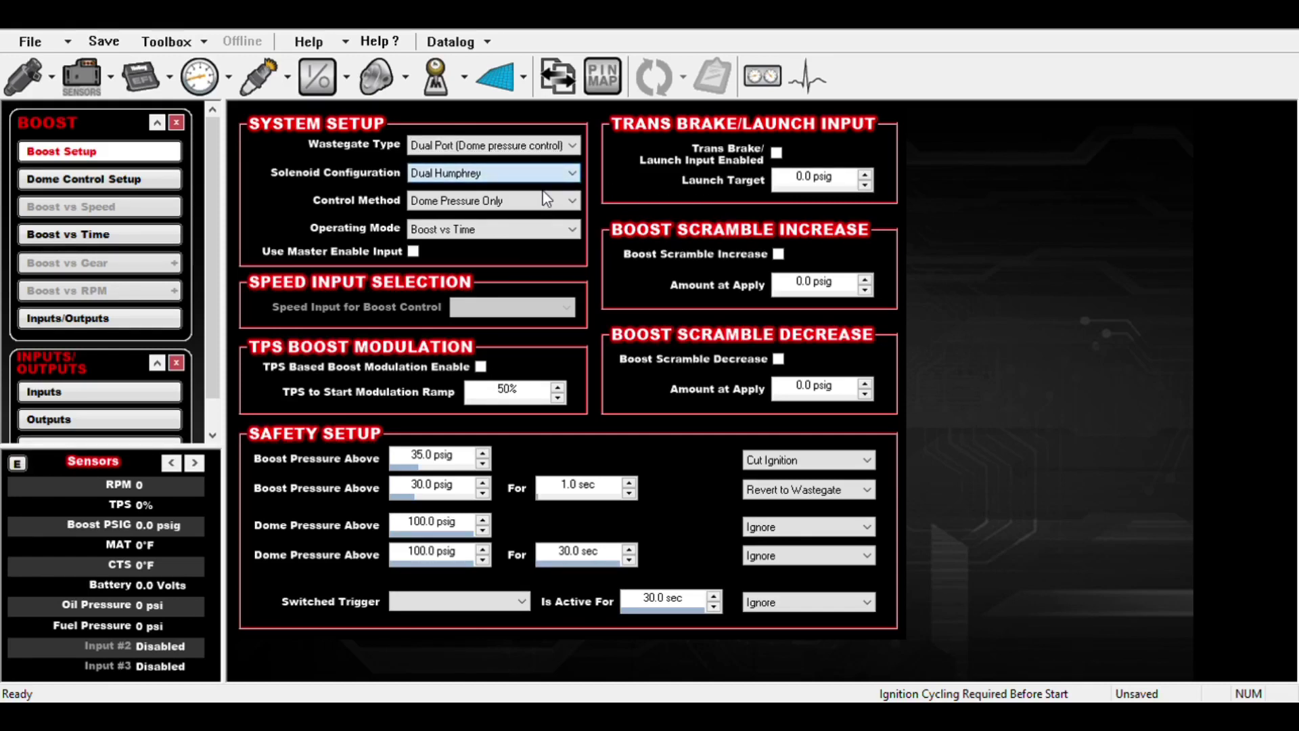
pyautogui.press('Down')
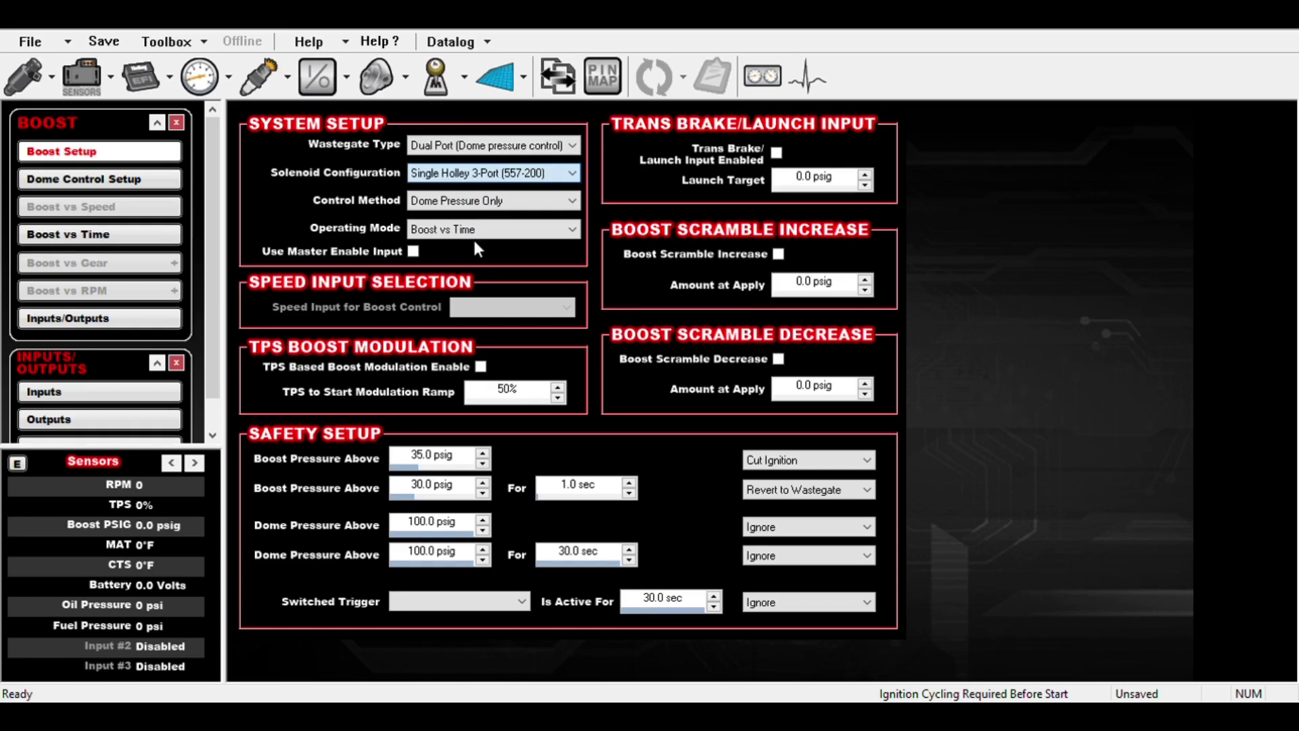
pyautogui.press('Up')
pyautogui.click(494, 203)
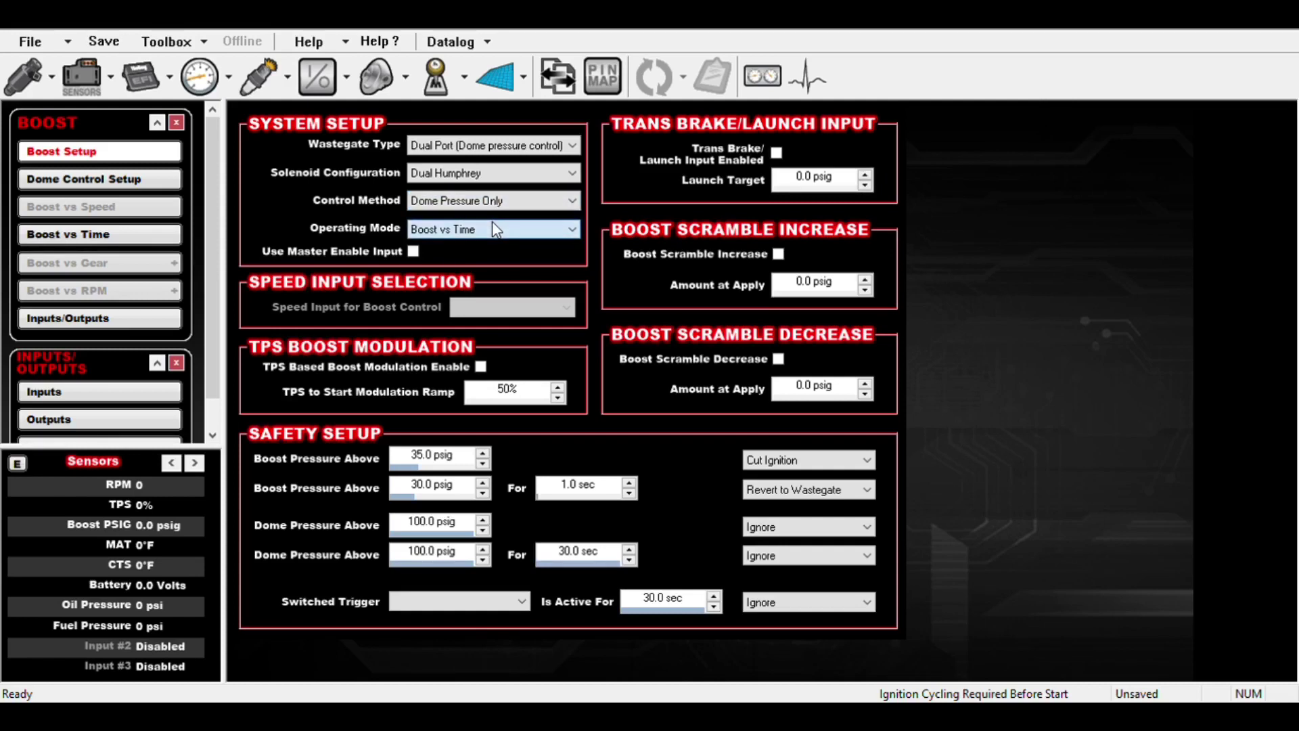
pyautogui.click(496, 230)
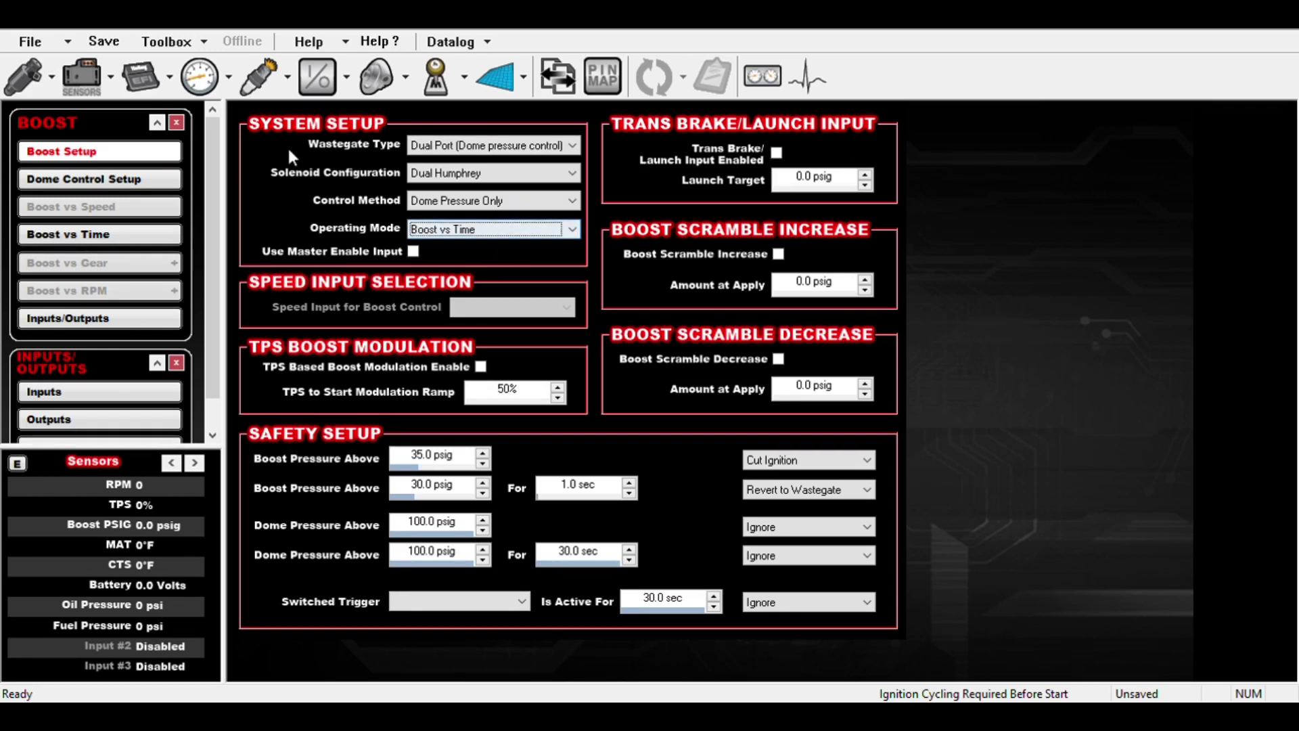
# Step: Set the dome solenoid source pressure to Fixed at 100 PSIG
pyautogui.click(162, 180)
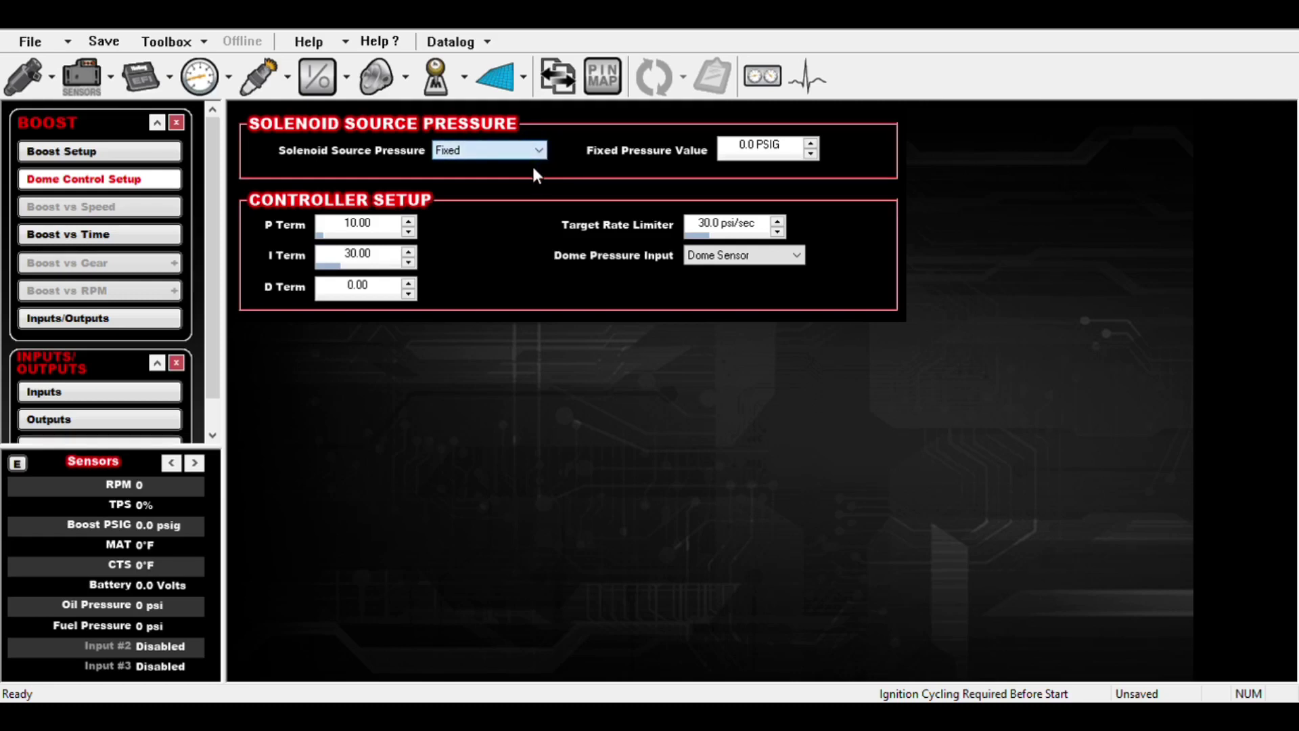
pyautogui.scroll(-1, 535, 174)
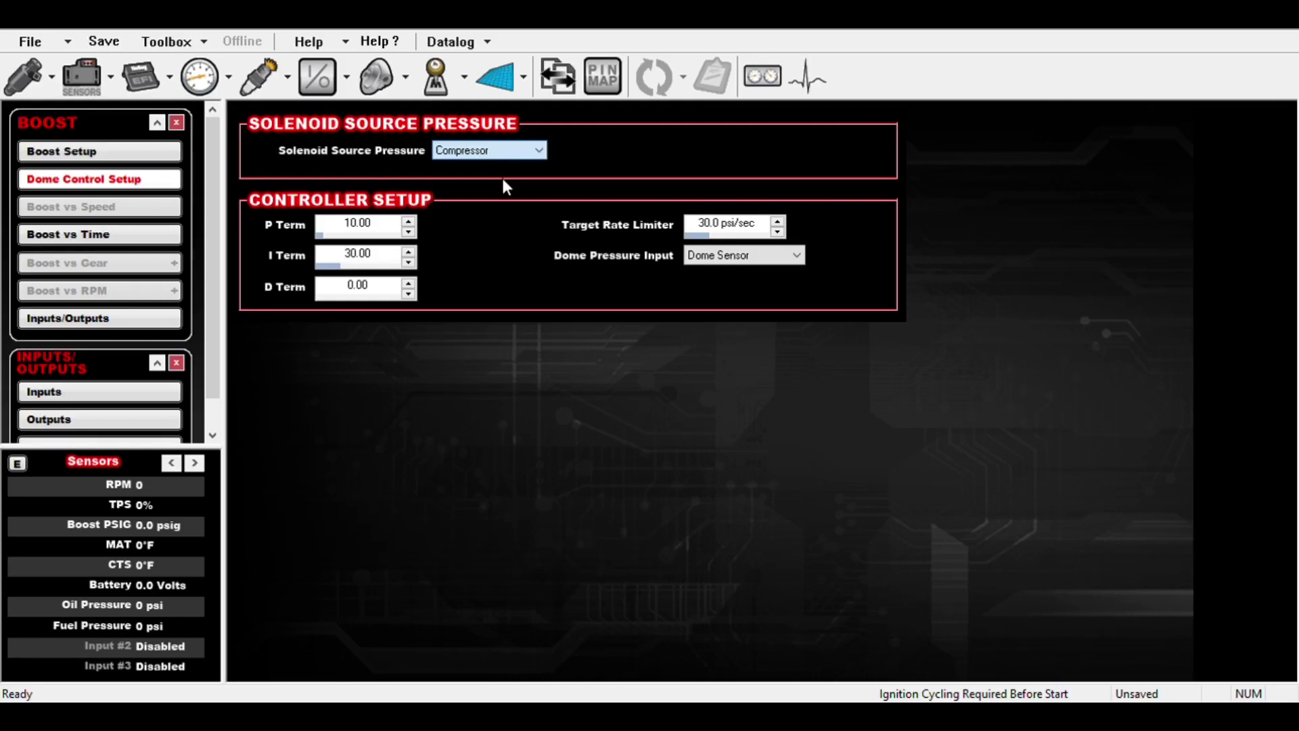
pyautogui.press('Down')
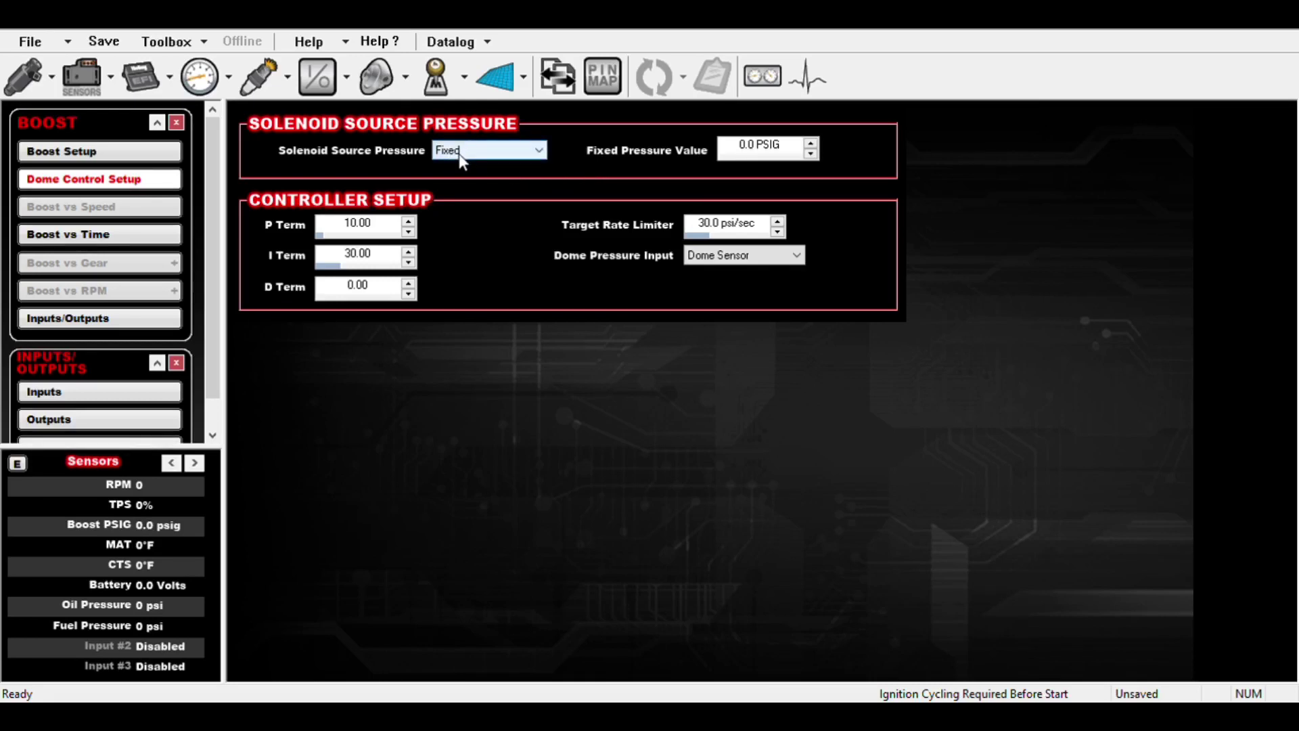
pyautogui.click(756, 149)
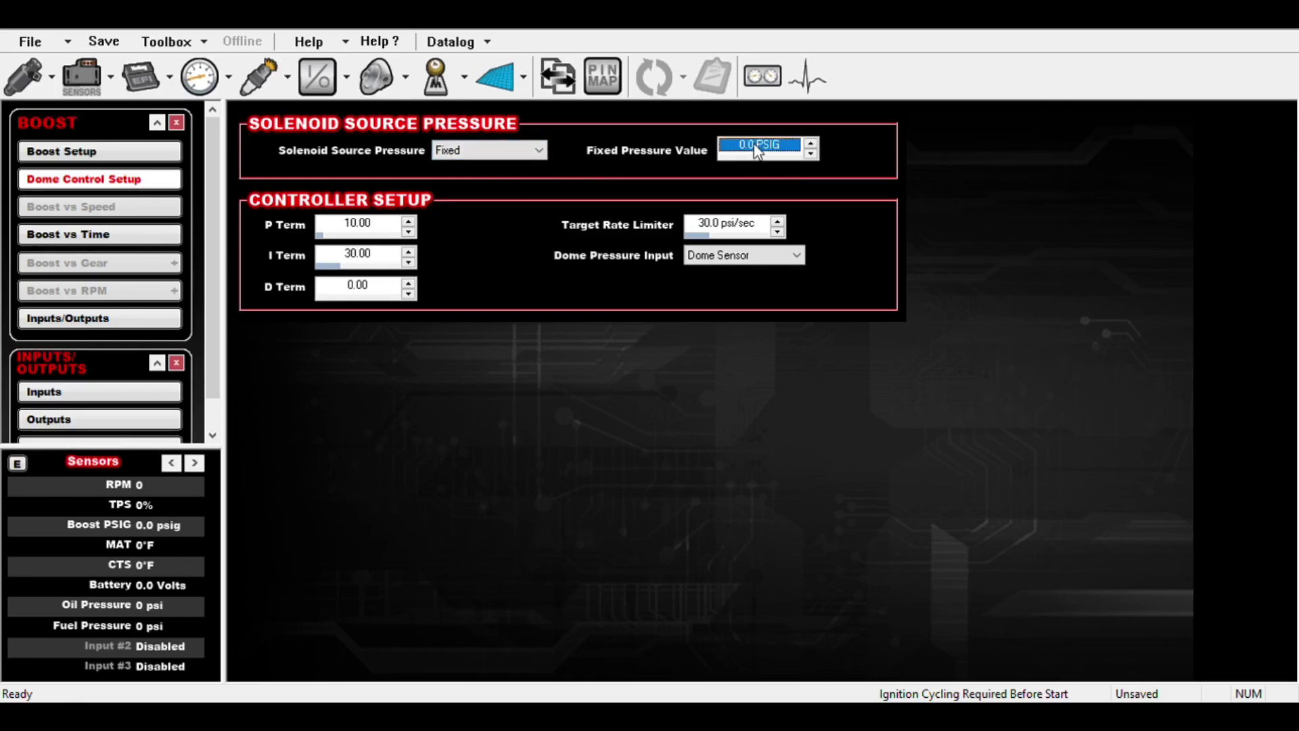
pyautogui.write('100')
pyautogui.click(758, 150)
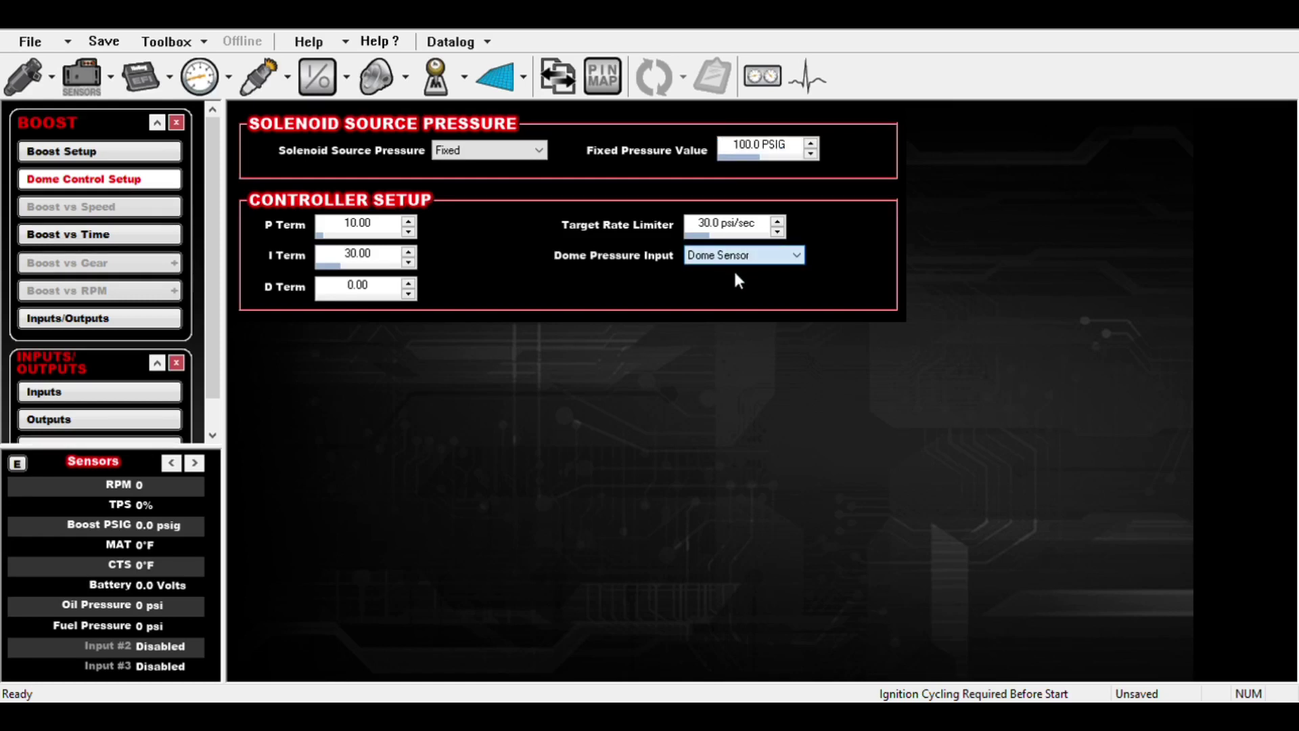
# Step: Verify the Dome Sensor input, then display the dome pressure Boost vs Time table
pyautogui.click(318, 77)
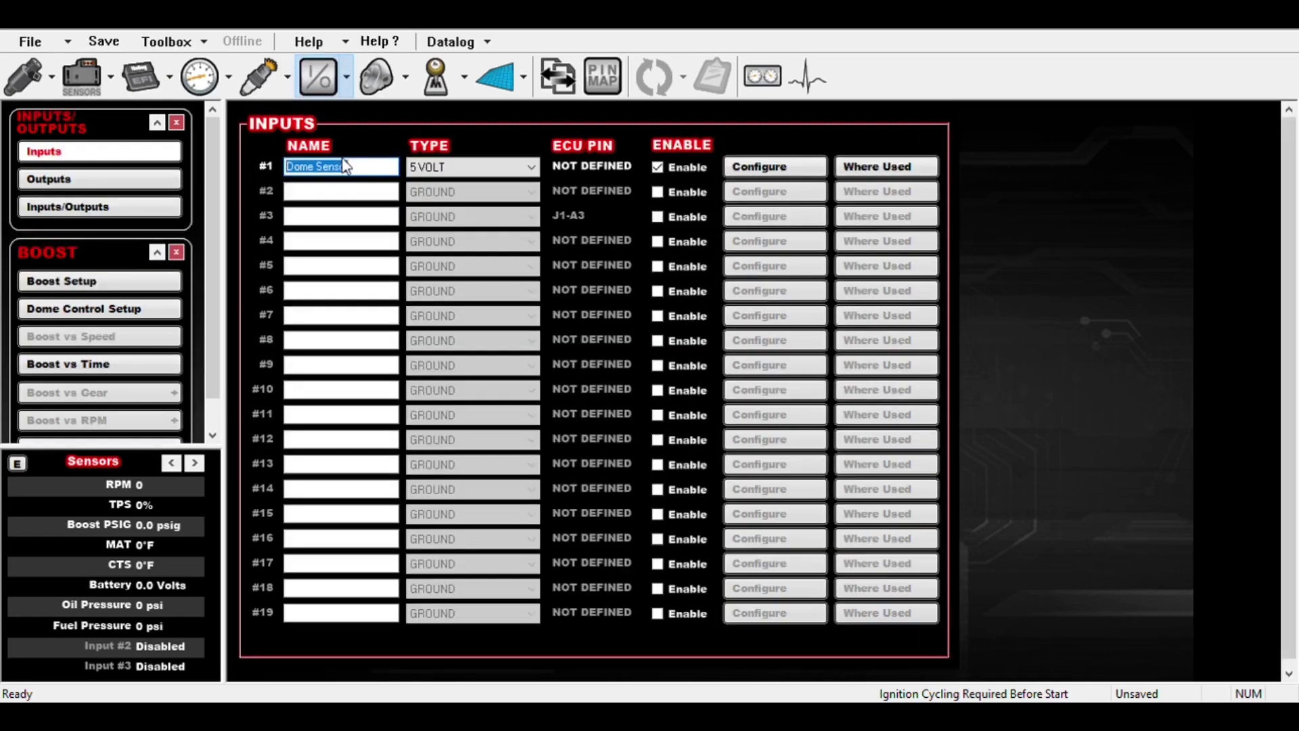
pyautogui.click(383, 93)
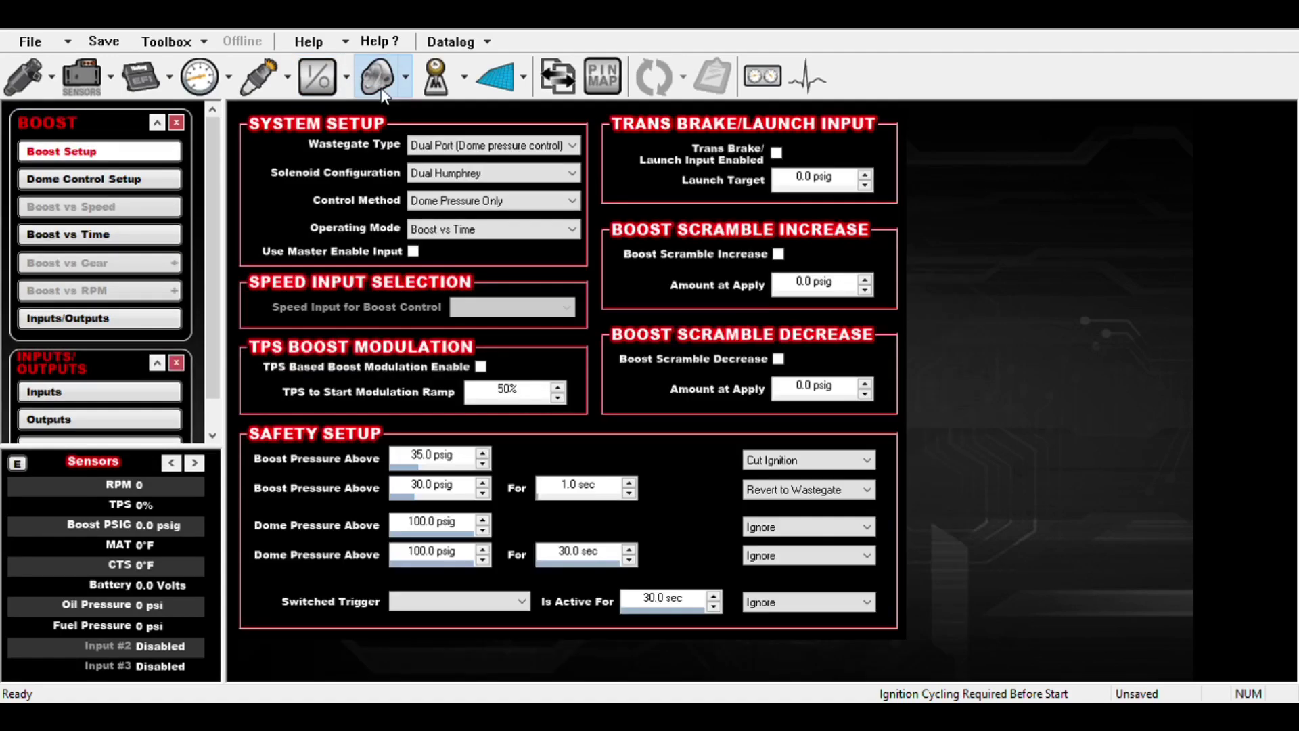
pyautogui.click(154, 178)
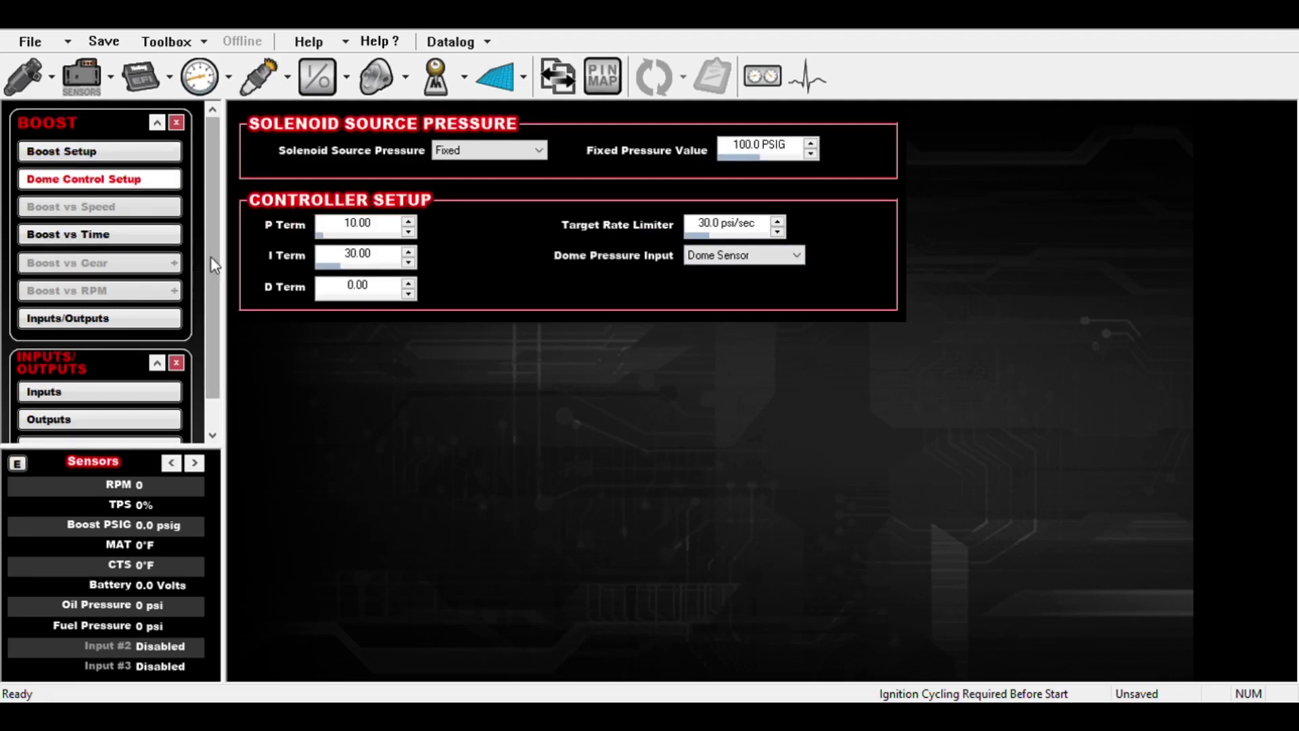
pyautogui.click(169, 237)
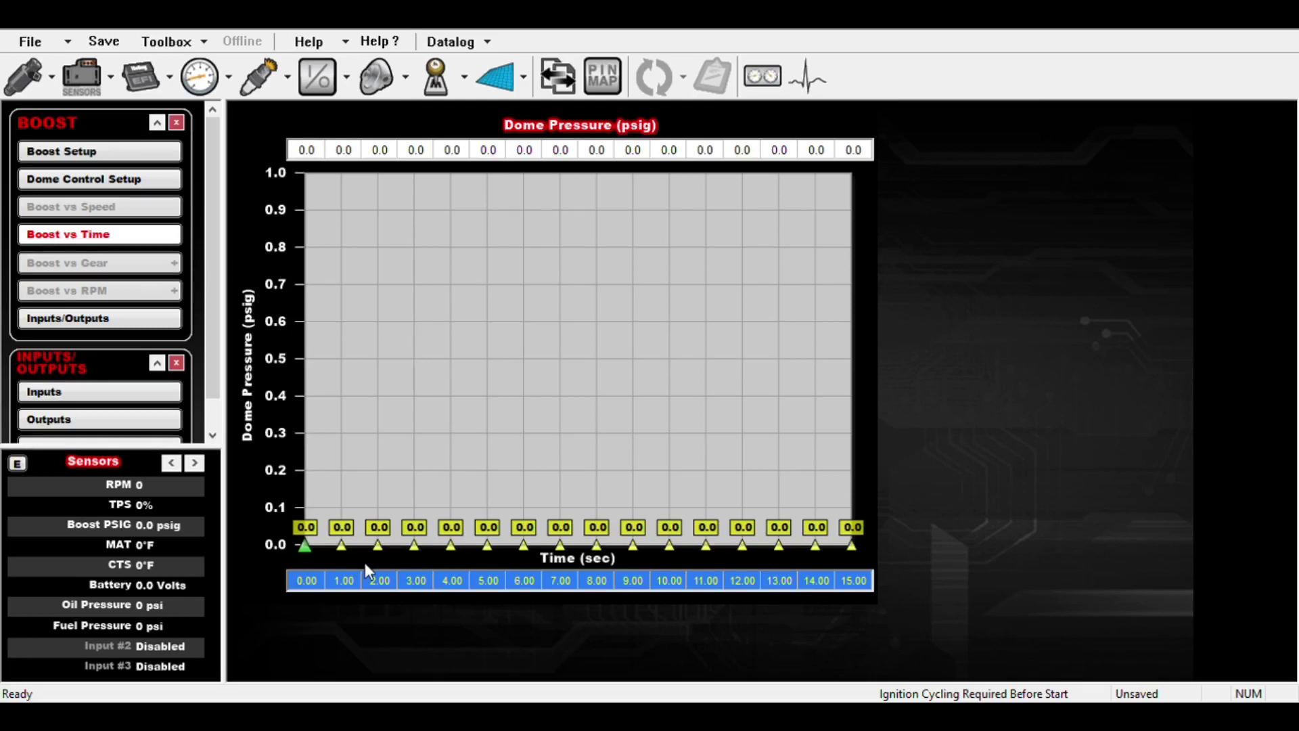
# Step: Set the time-axis breakpoints to 0.10 s, 0.11 s and a final 99 s
pyautogui.click(345, 583)
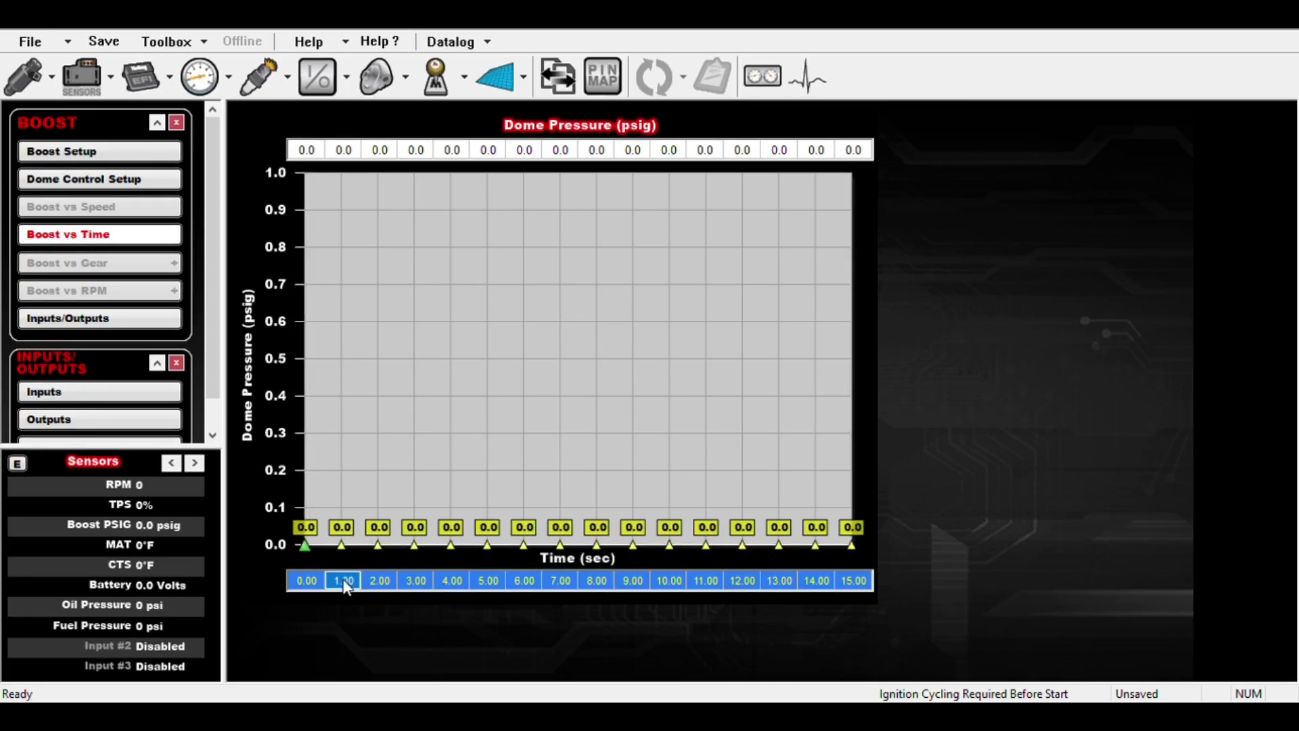
pyautogui.write('0.10')
pyautogui.click(374, 583)
pyautogui.write('0.11')
pyautogui.press('Return')
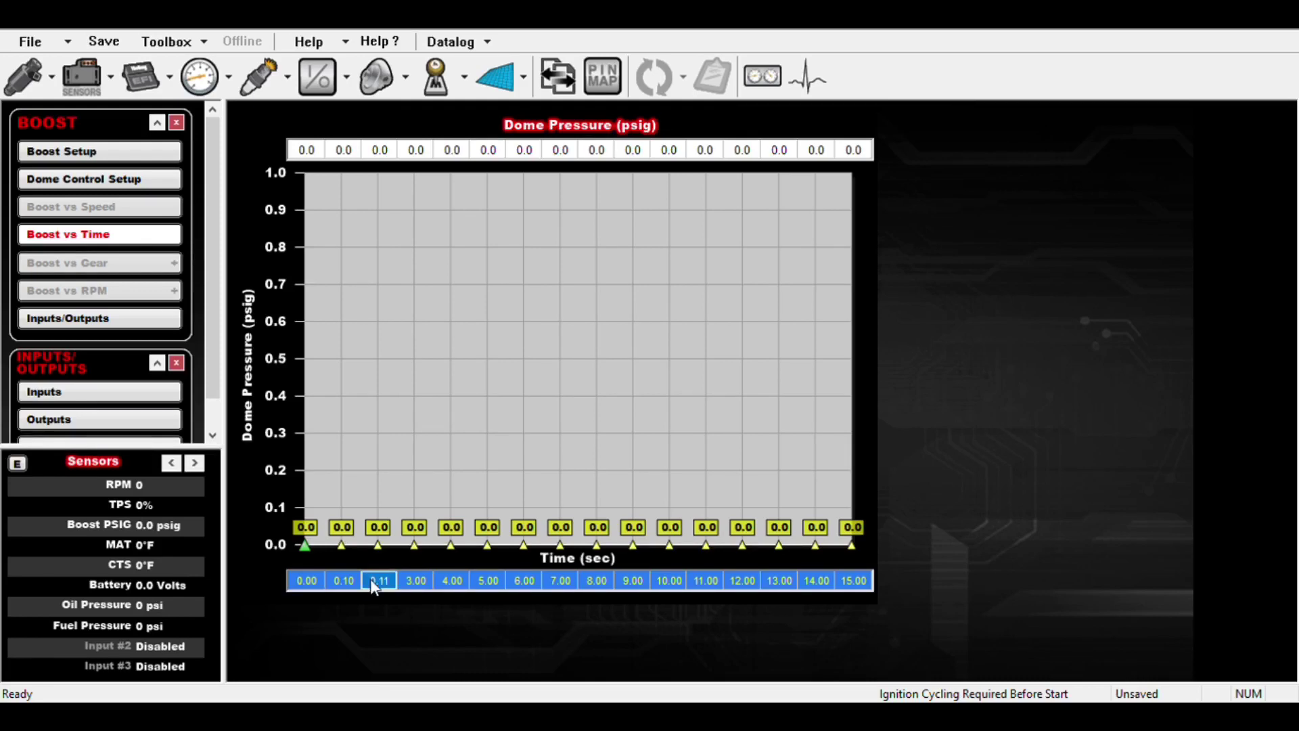
pyautogui.click(409, 582)
pyautogui.click(866, 580)
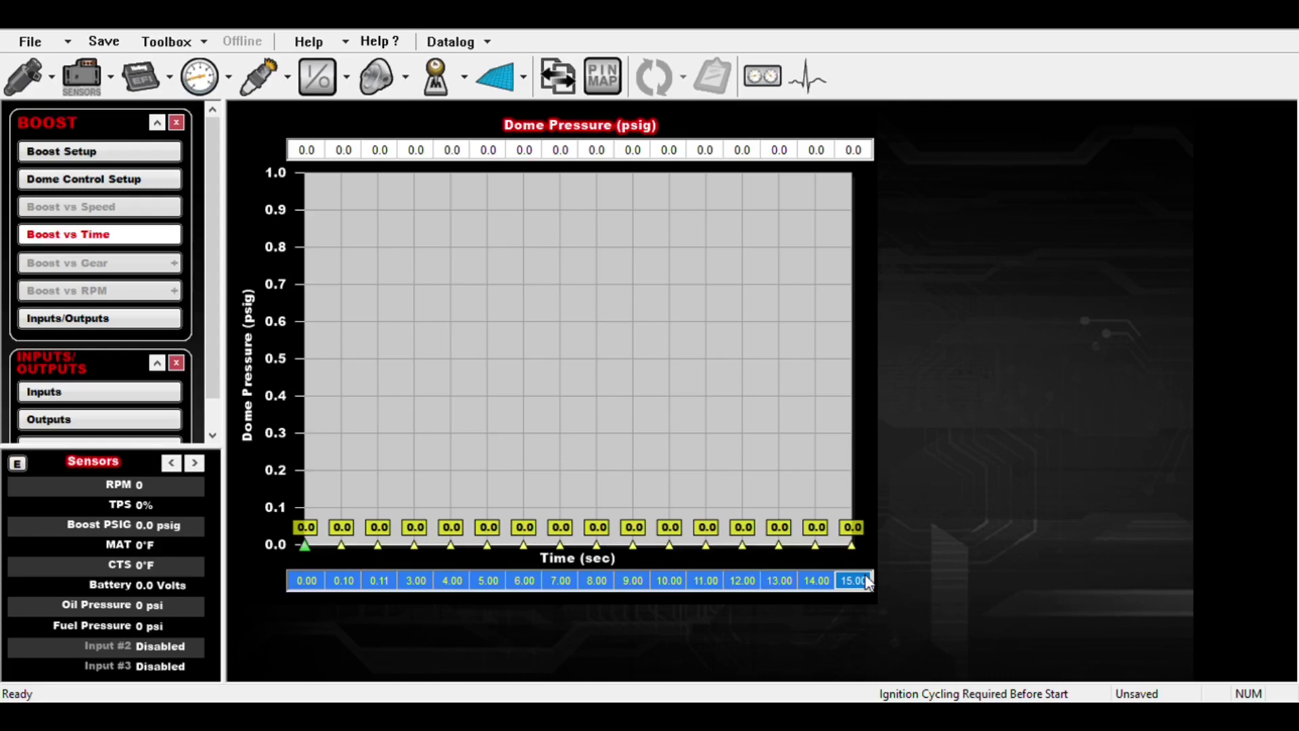
pyautogui.write('99')
pyautogui.press('Return')
# Step: Set dome pressures to 3.0, 9.2, 15.0 and 26.8 psig at the chosen time points
pyautogui.click(348, 150)
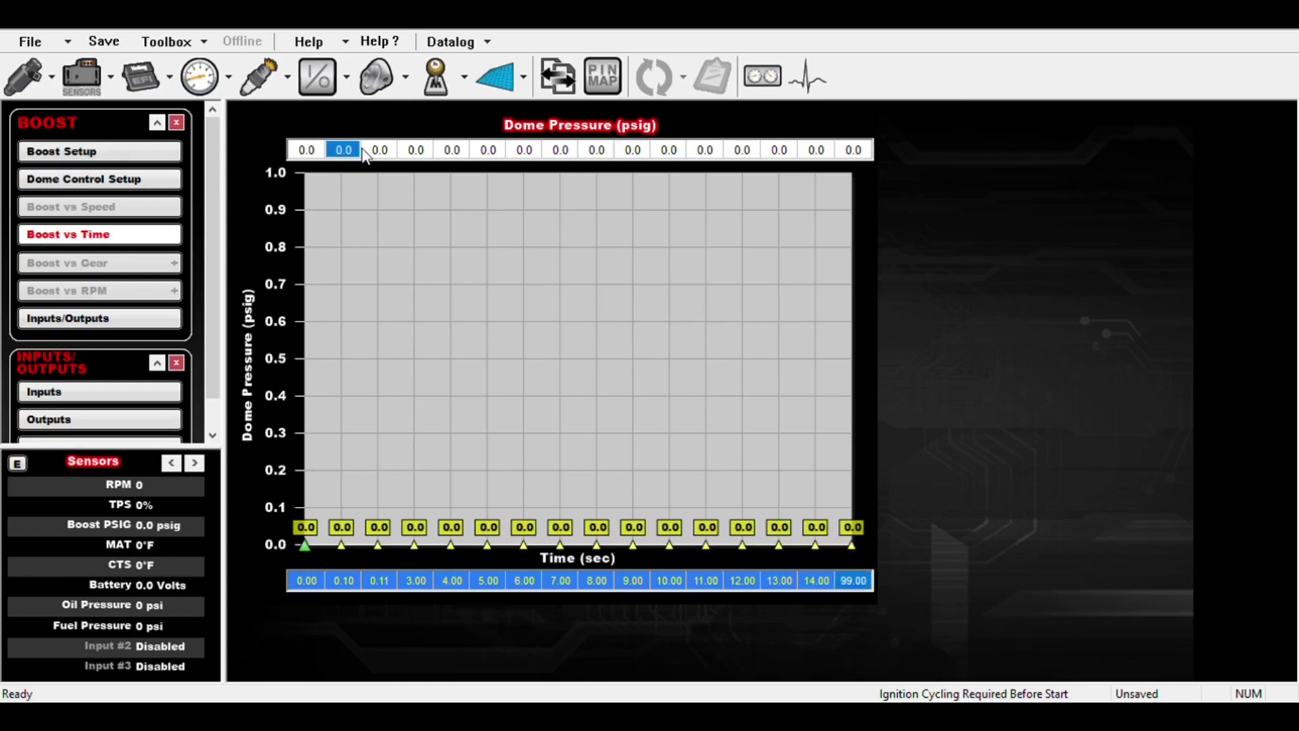
pyautogui.moveTo(365, 155); pyautogui.dragTo(566, 172)
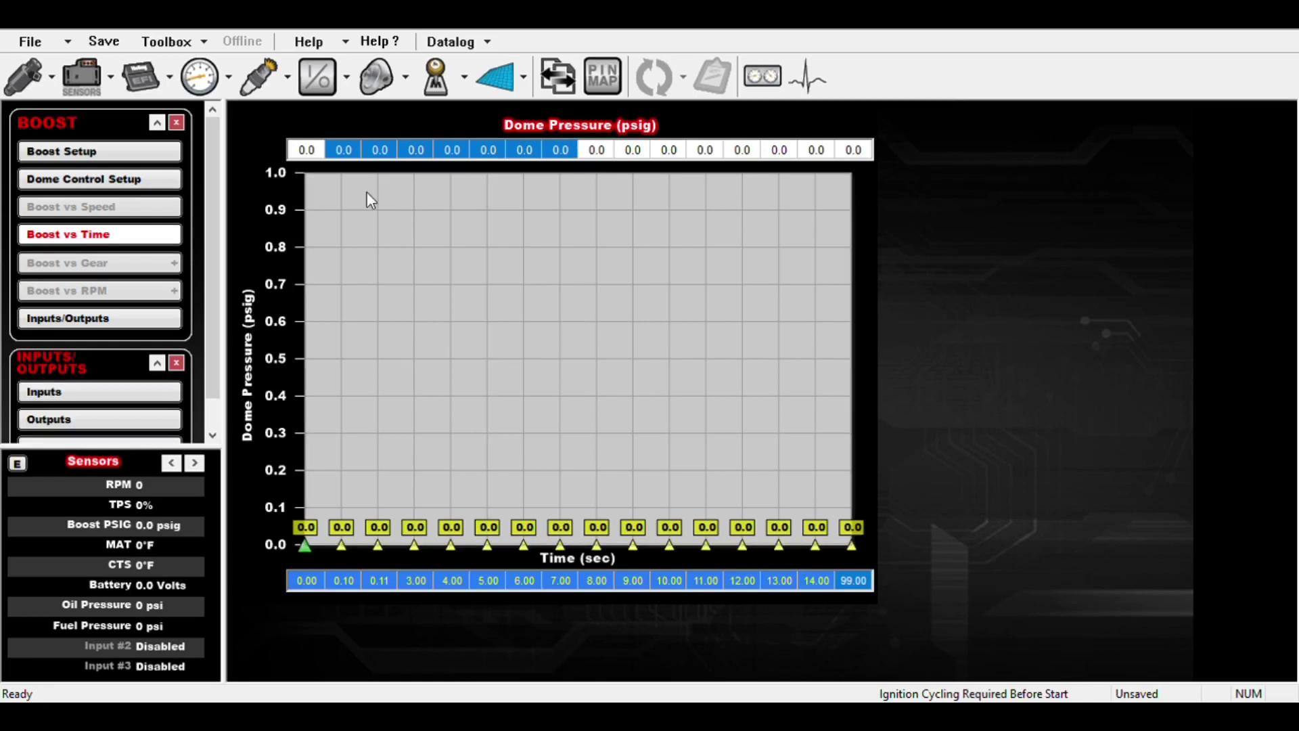
pyautogui.moveTo(342, 544); pyautogui.dragTo(362, 243)
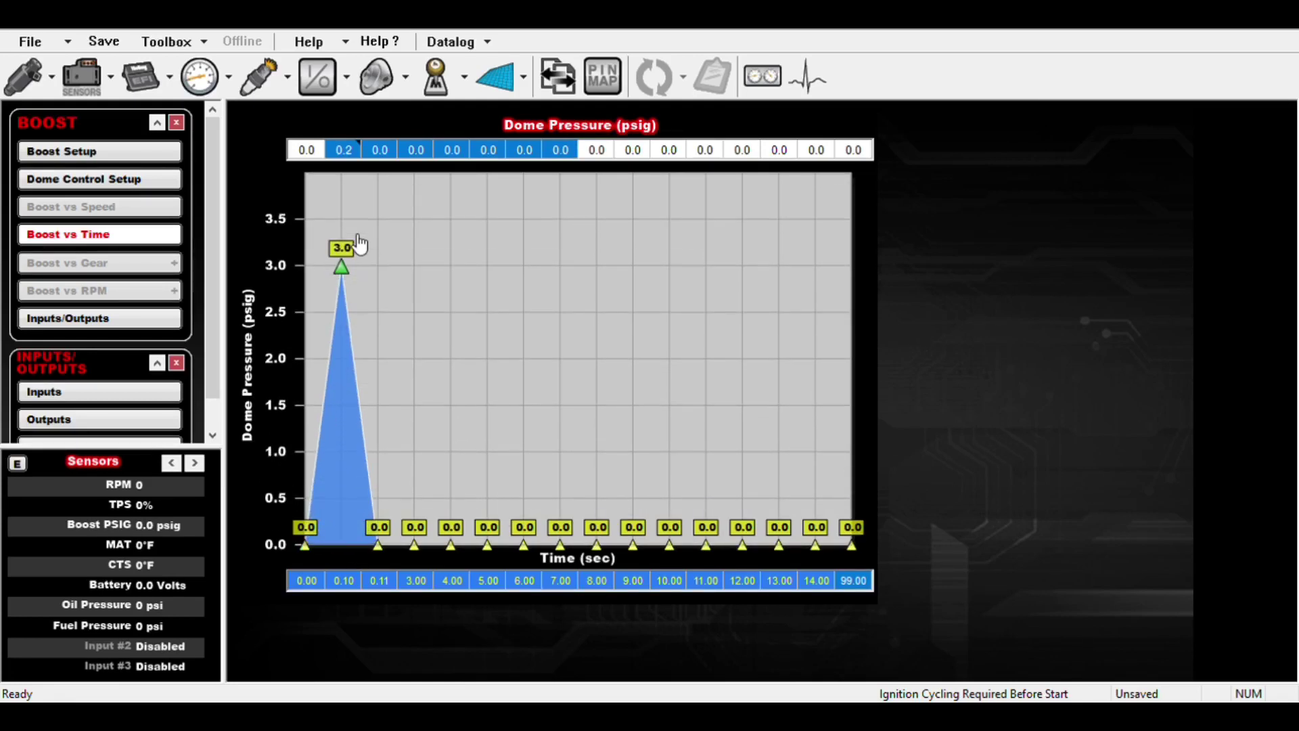
pyautogui.moveTo(381, 547); pyautogui.dragTo(410, 198)
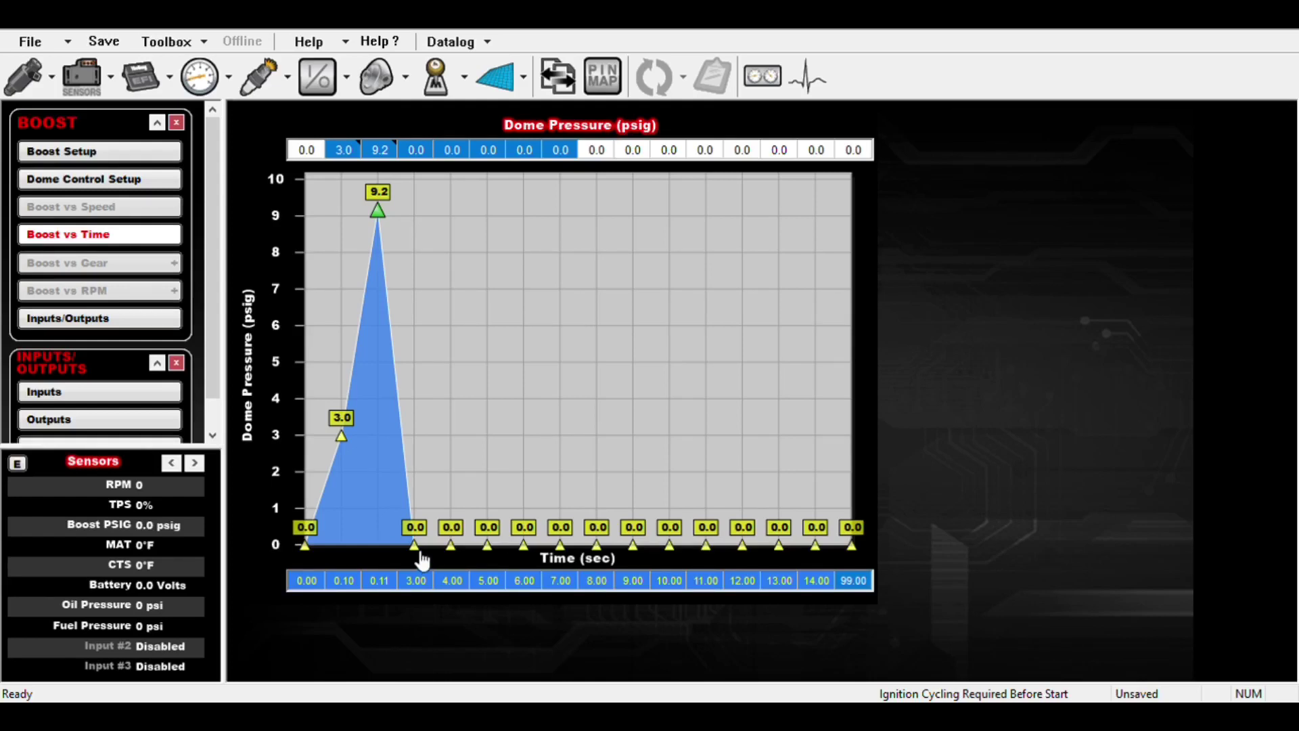
pyautogui.moveTo(528, 549); pyautogui.dragTo(544, 94)
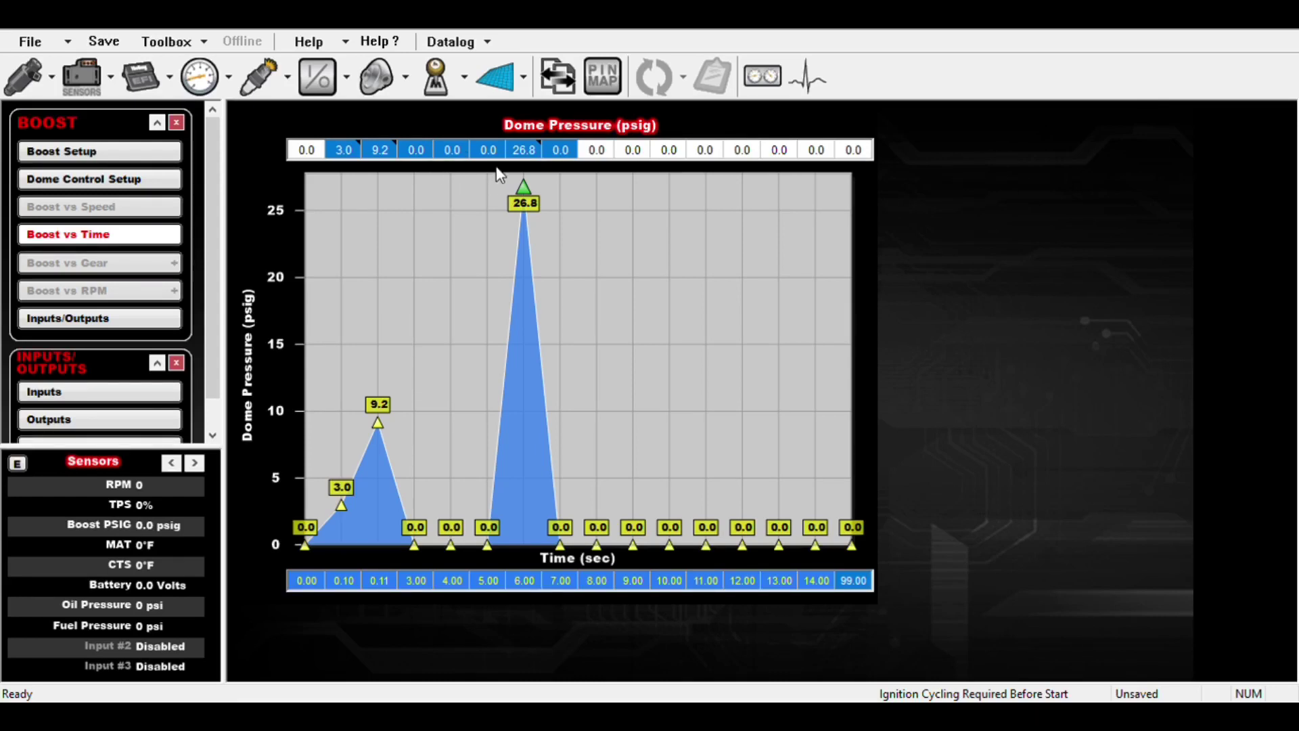
pyautogui.click(439, 154)
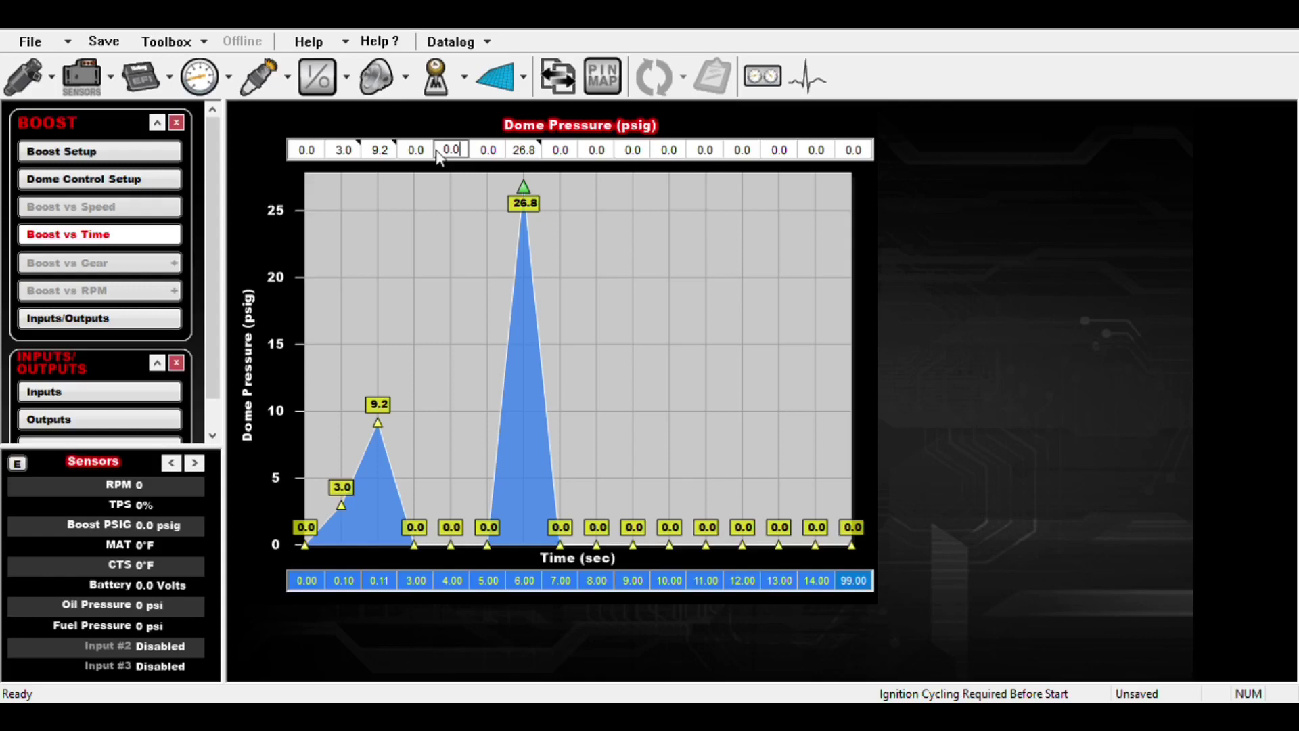
pyautogui.doubleClick(440, 154)
pyautogui.write('15')
pyautogui.press('Return')
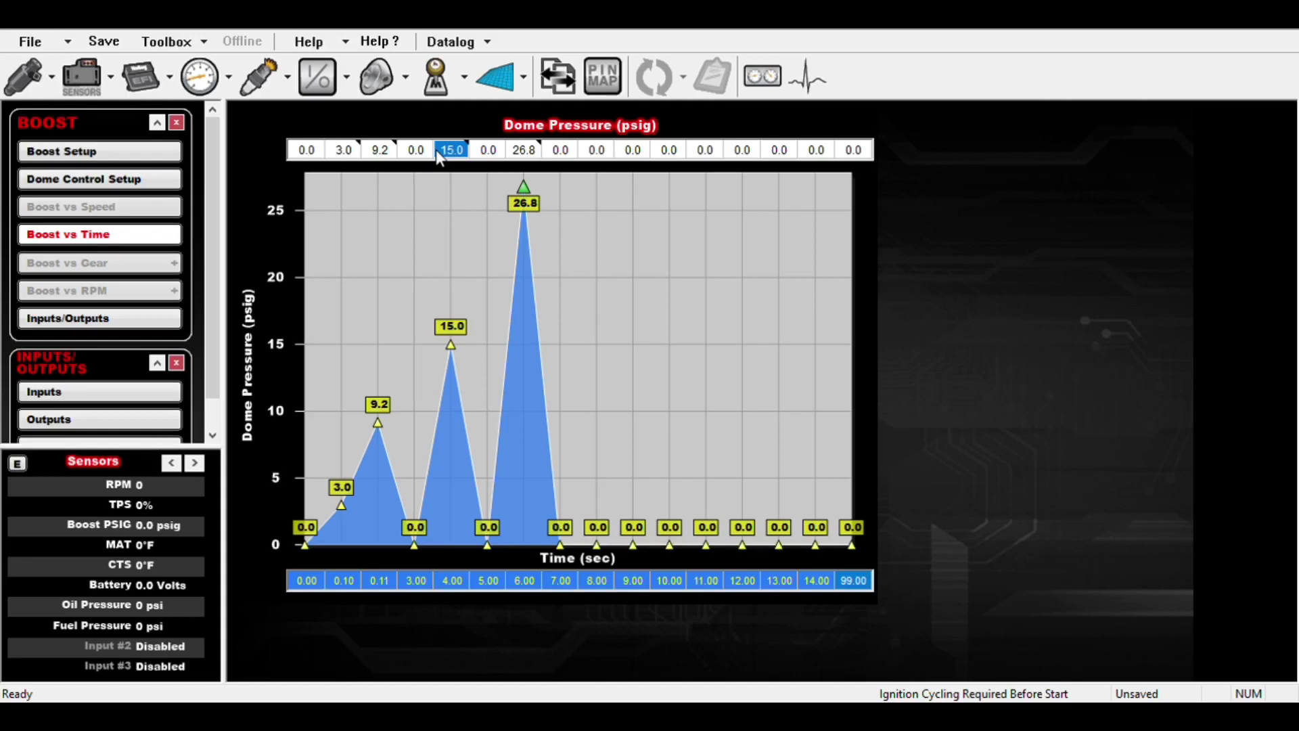
# Step: Display the boost Inputs/Outputs page, showing the Boost + and Boost − solenoids on pins J1-B10 and J1-B11
pyautogui.click(134, 329)
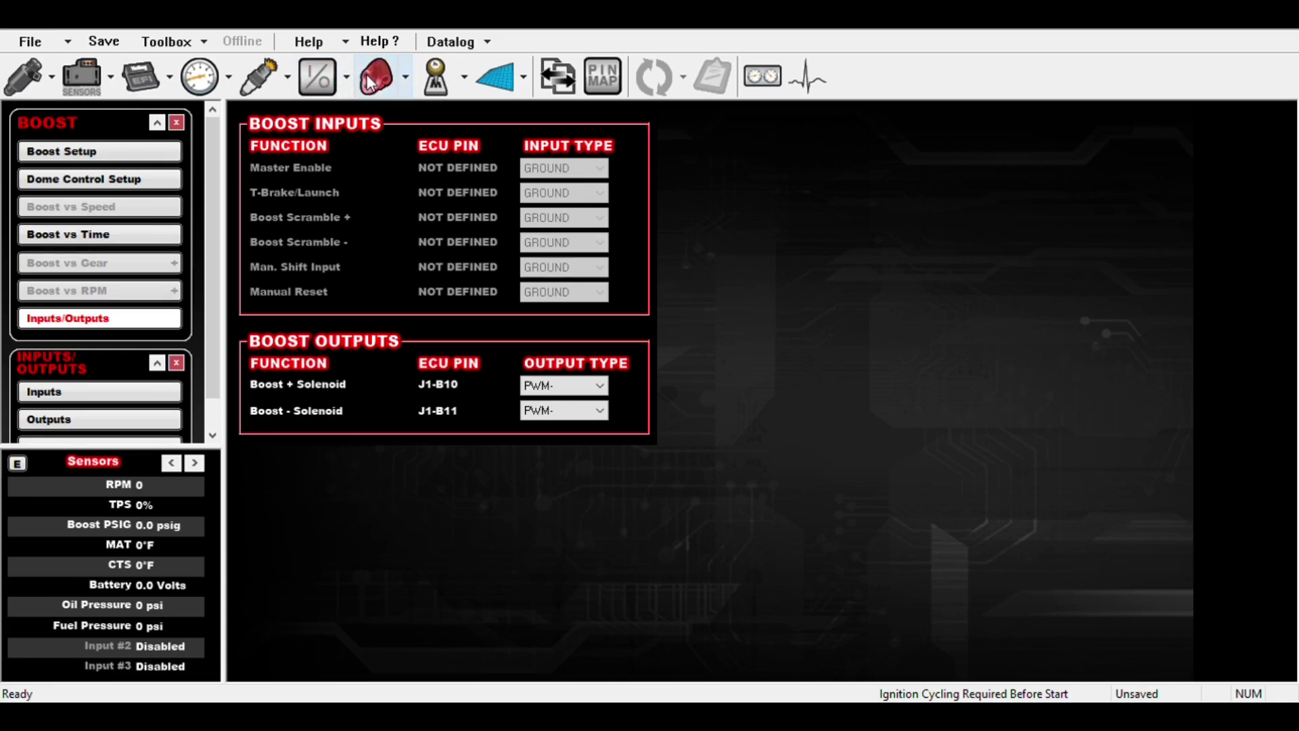
# Step: In Dome Control Setup, change the P Term back to 10.00
pyautogui.click(101, 235)
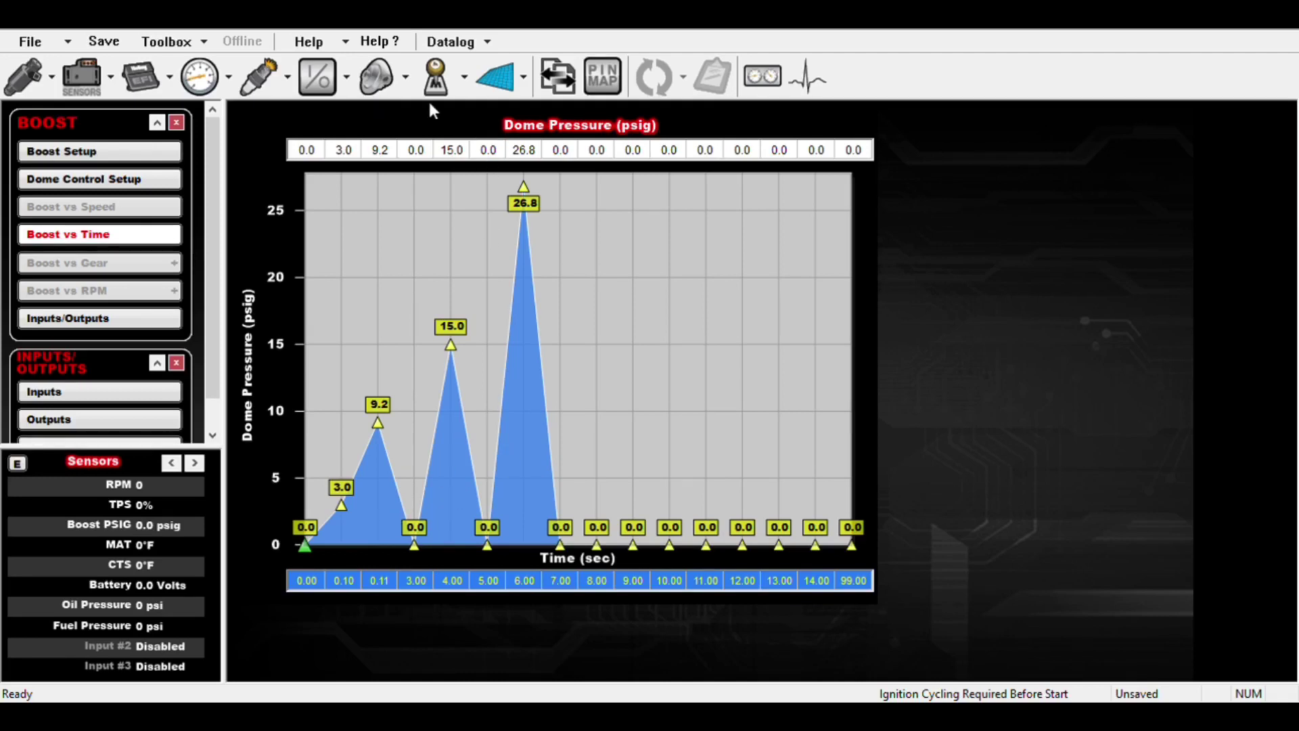
pyautogui.click(159, 178)
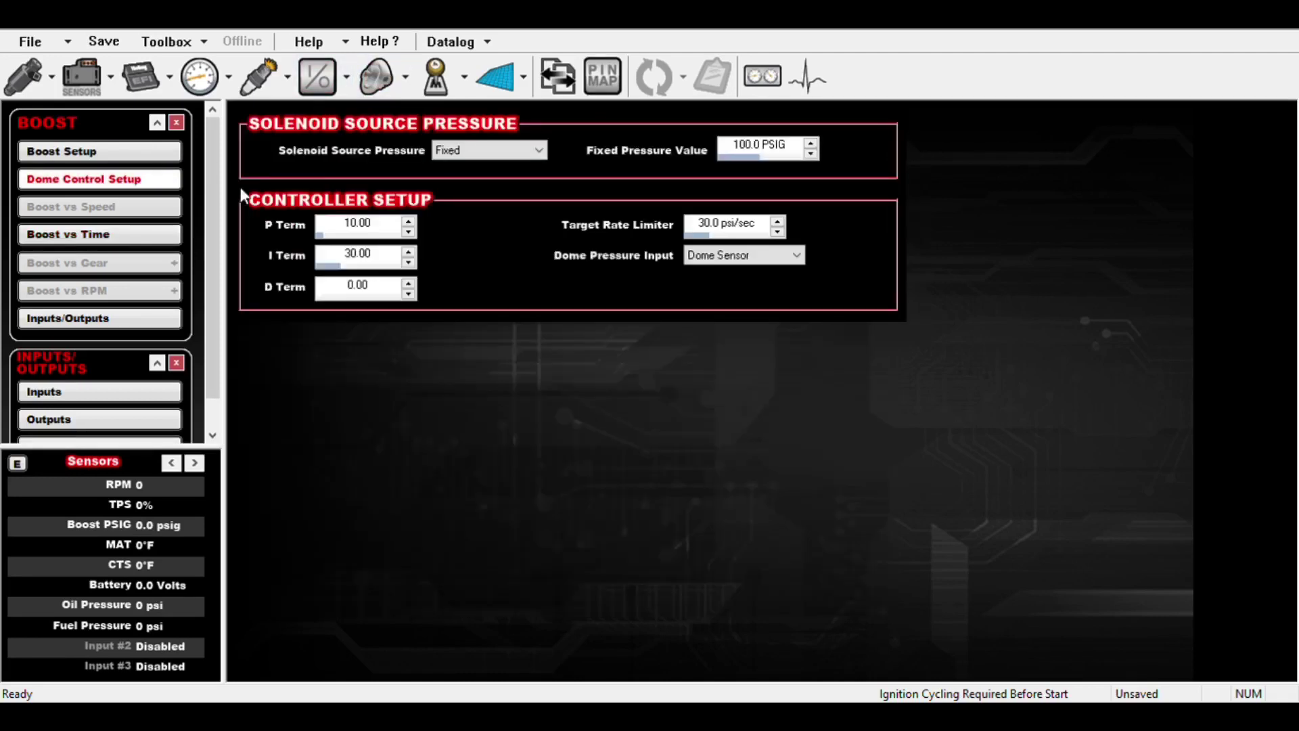
pyautogui.click(366, 259)
pyautogui.click(374, 229)
pyautogui.write('10')
pyautogui.press('Return')
pyautogui.click(174, 162)
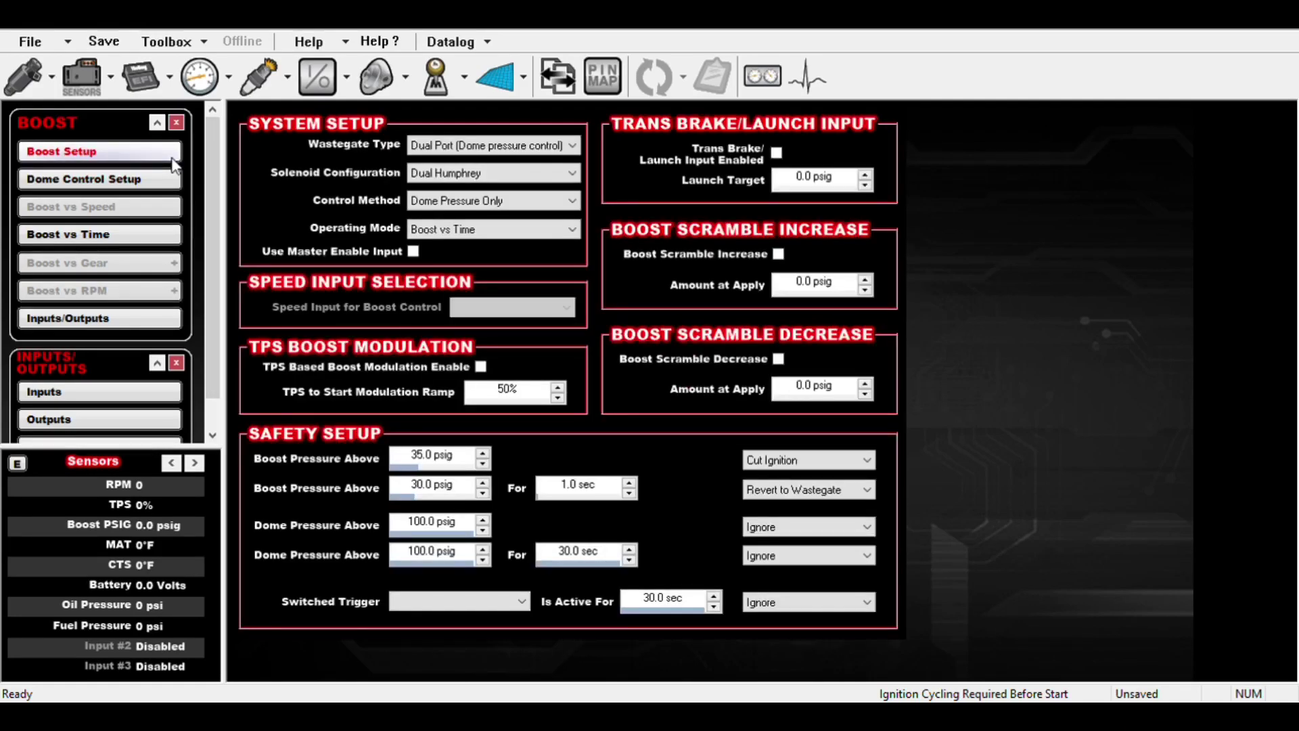